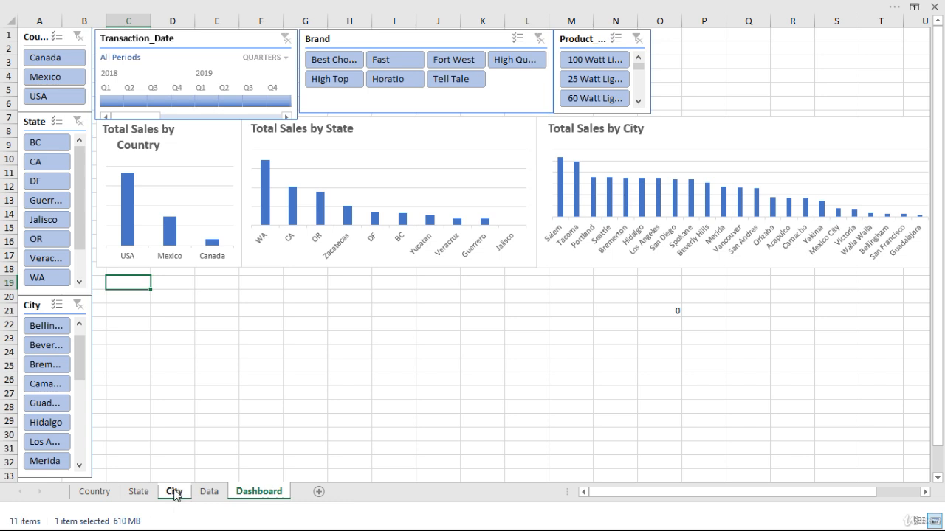
Duplicate the City sheet and rename the copy Trend.
drag(176, 495, 197, 494)
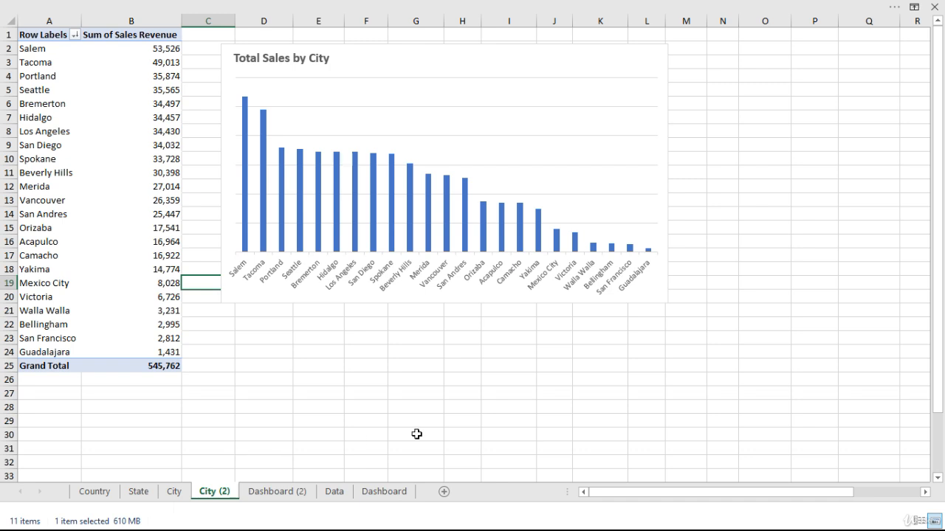
right_click(220, 492)
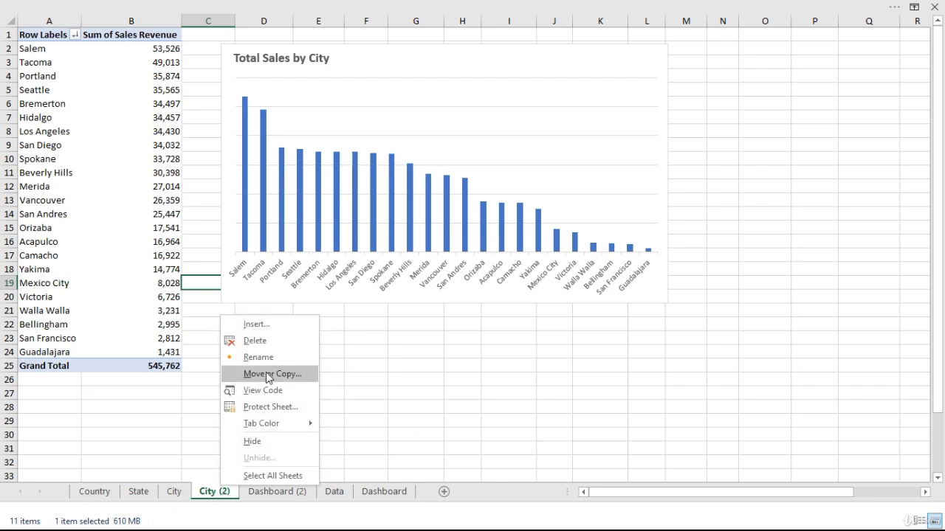
click(258, 357)
text(Trend)
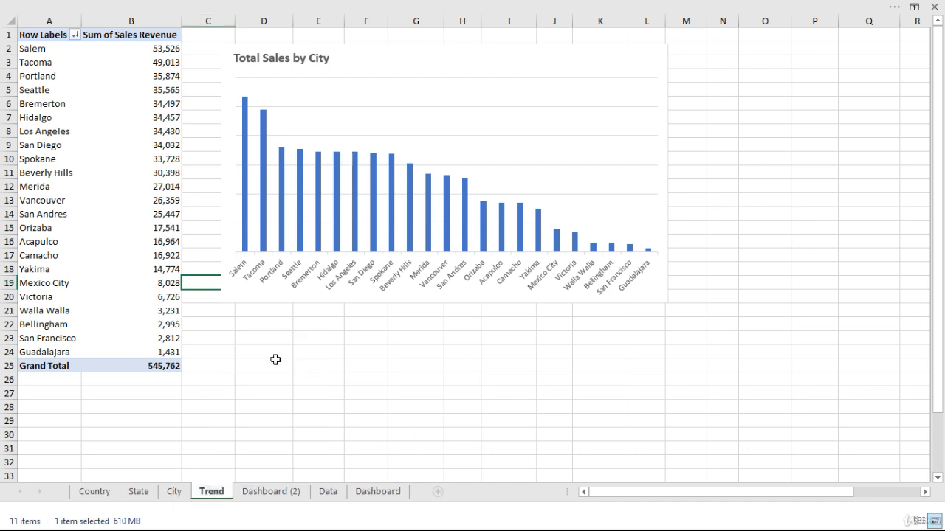
click(276, 359)
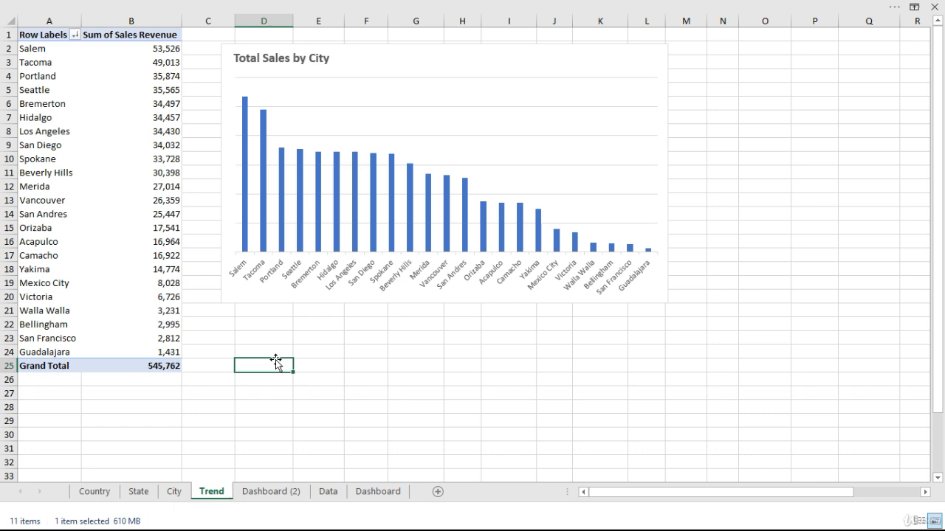
Replace City with Transaction_Date in the Trend pivot table's rows and expand 2018 and 2019 to show their months.
click(164, 229)
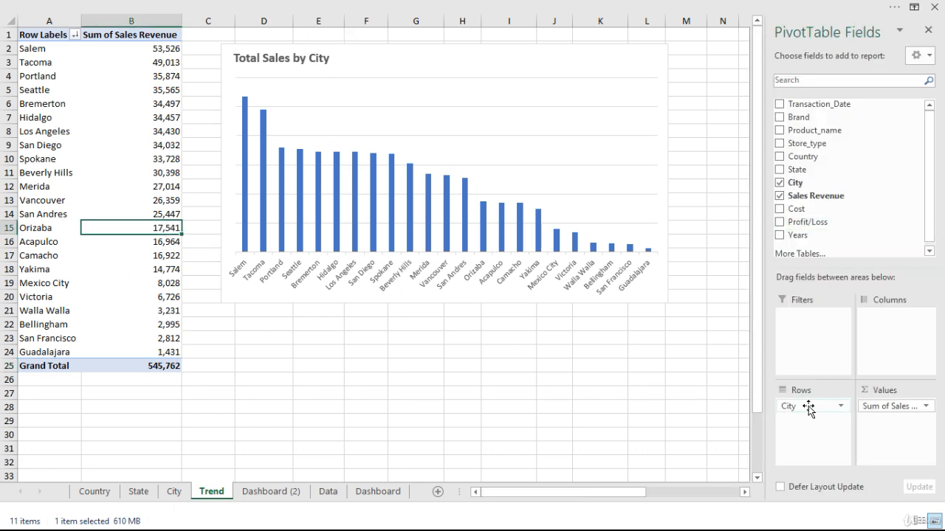
drag(825, 407, 629, 383)
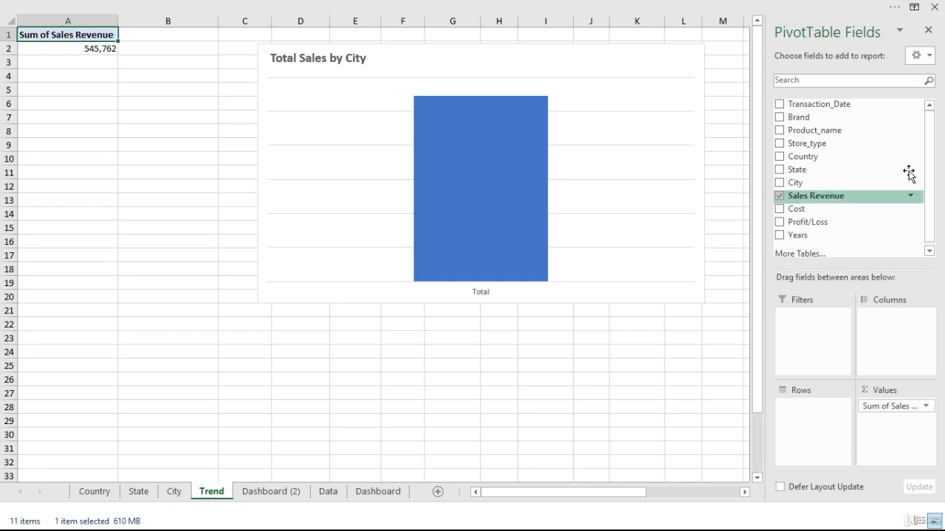
drag(819, 104, 804, 420)
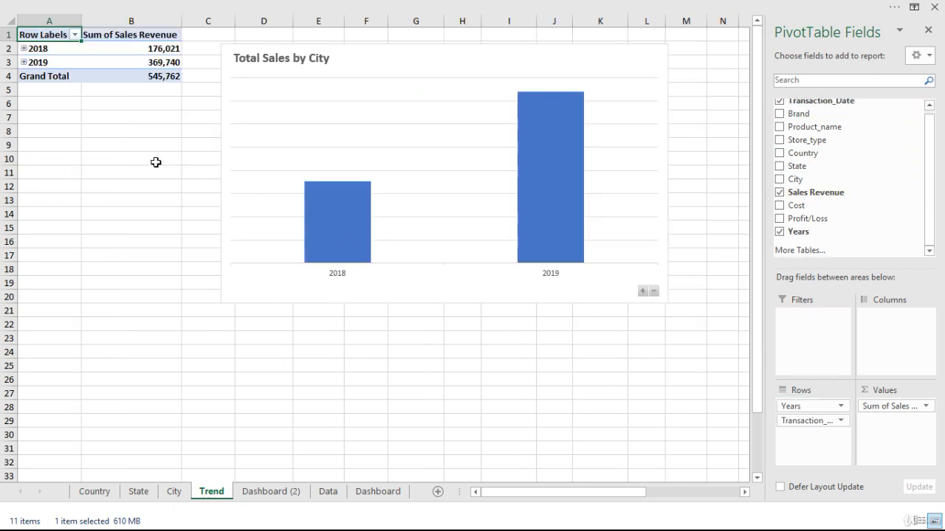
click(24, 48)
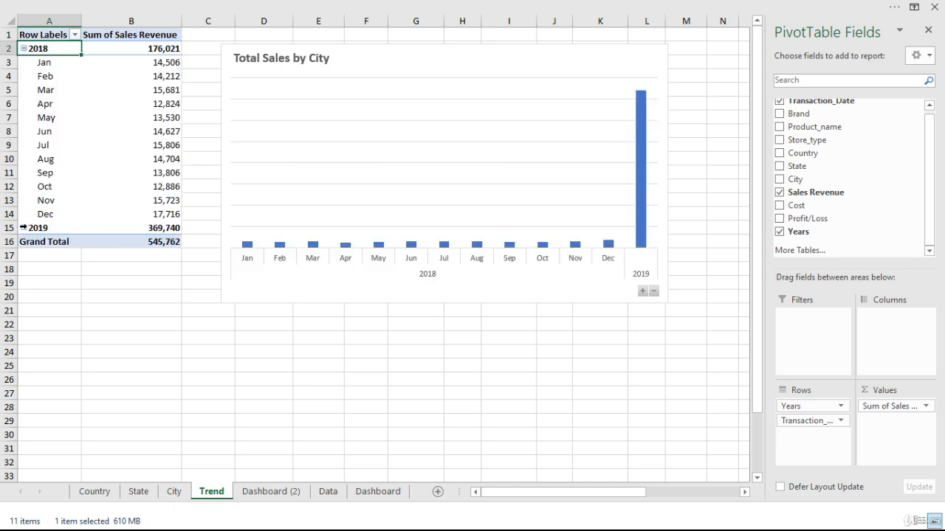
click(23, 228)
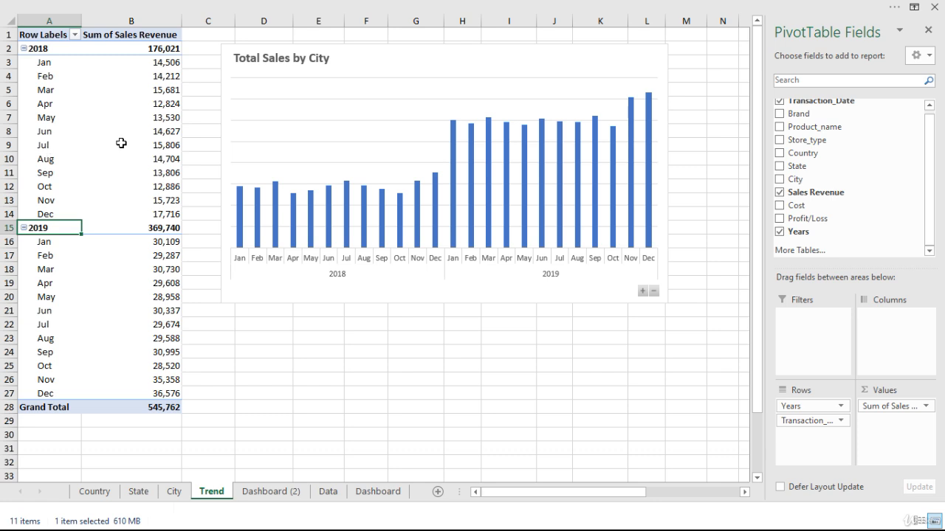
right_click(45, 92)
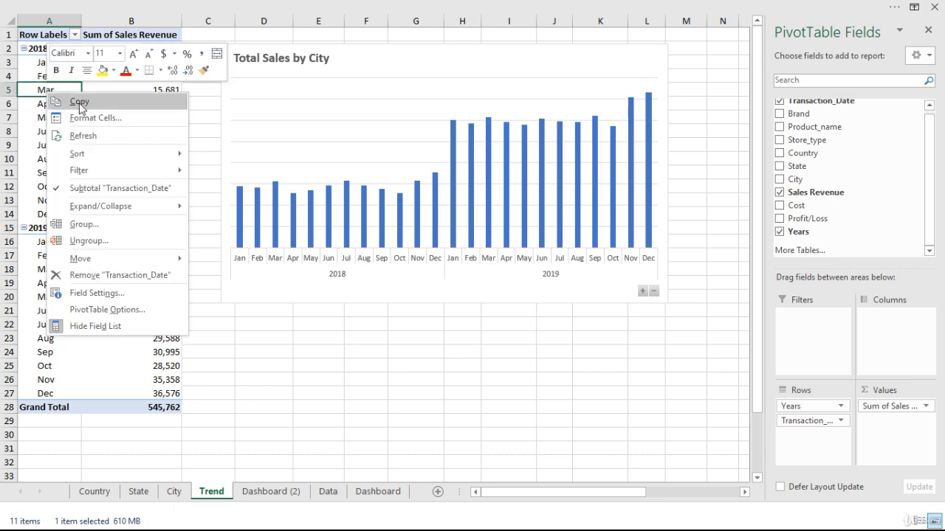
click(256, 402)
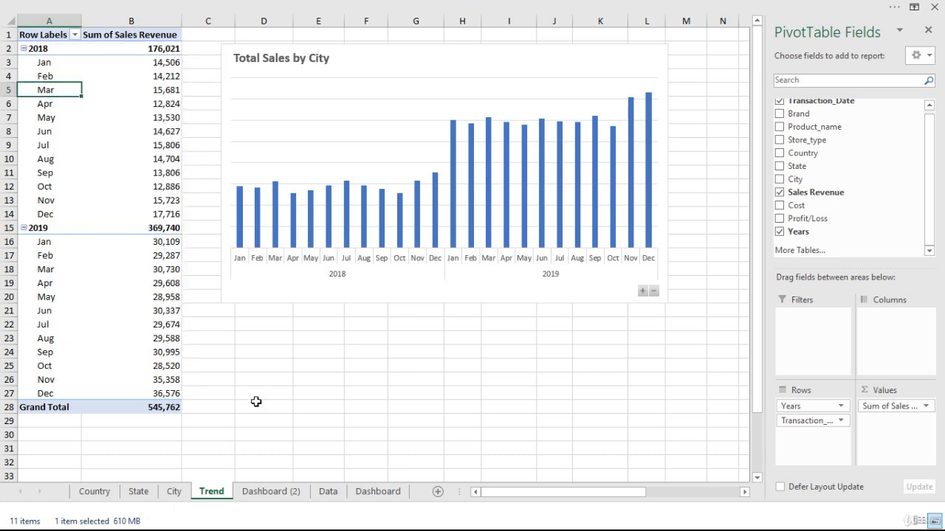
Change the Trend sheet's pivot chart from stacked columns to the plain Line chart type.
click(552, 62)
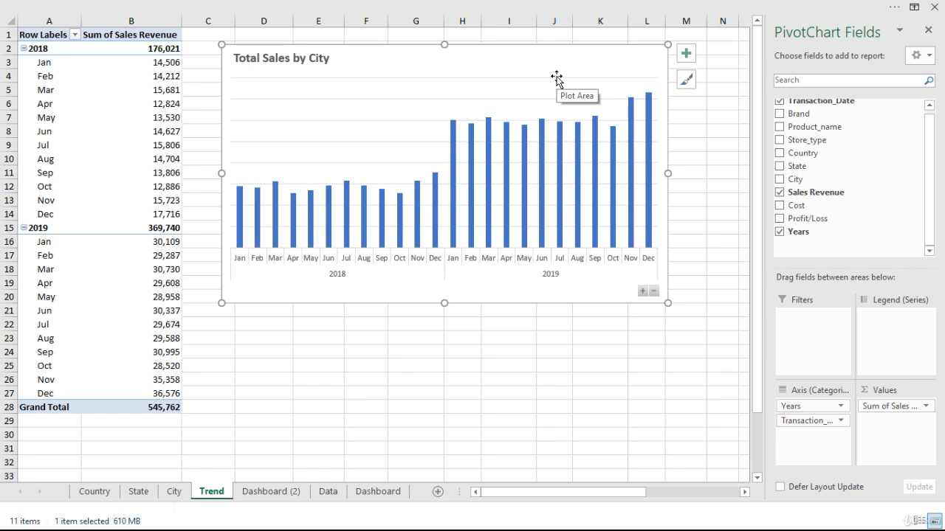
key(alt)
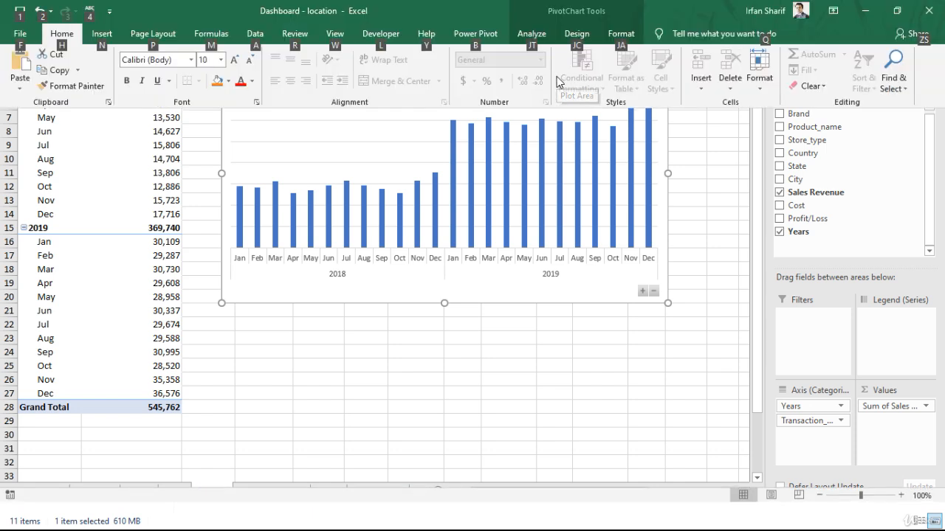
click(619, 33)
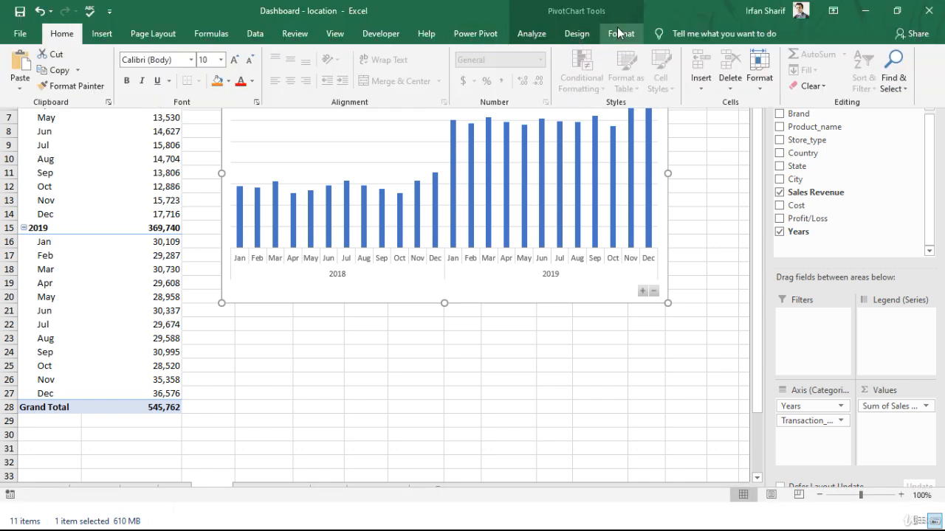
click(572, 35)
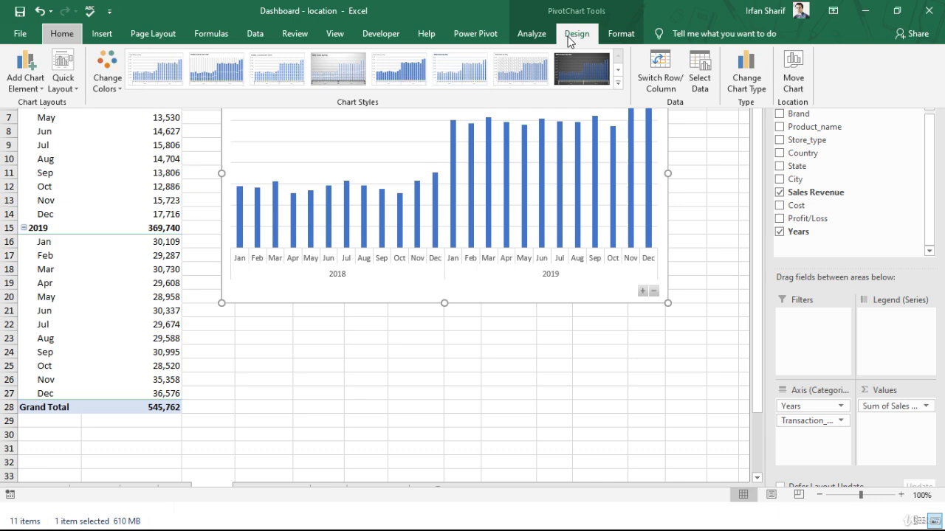
click(743, 71)
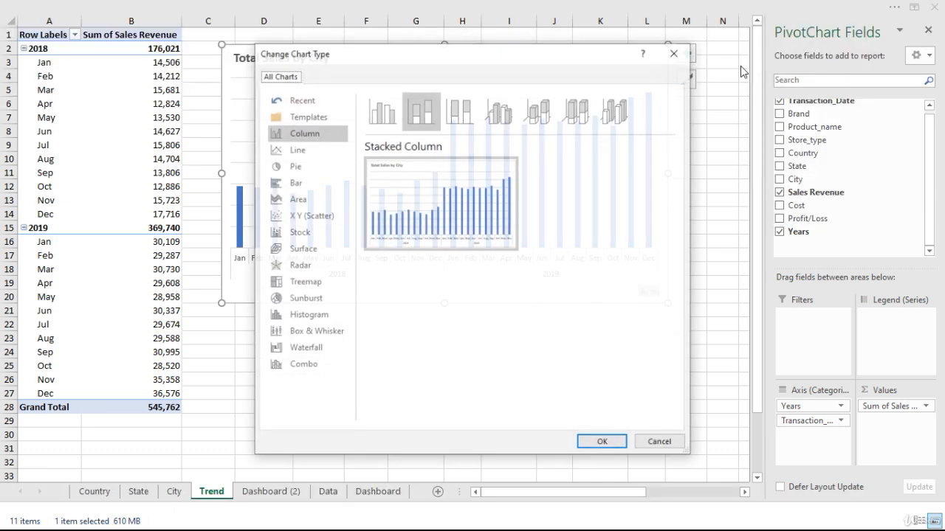
click(293, 152)
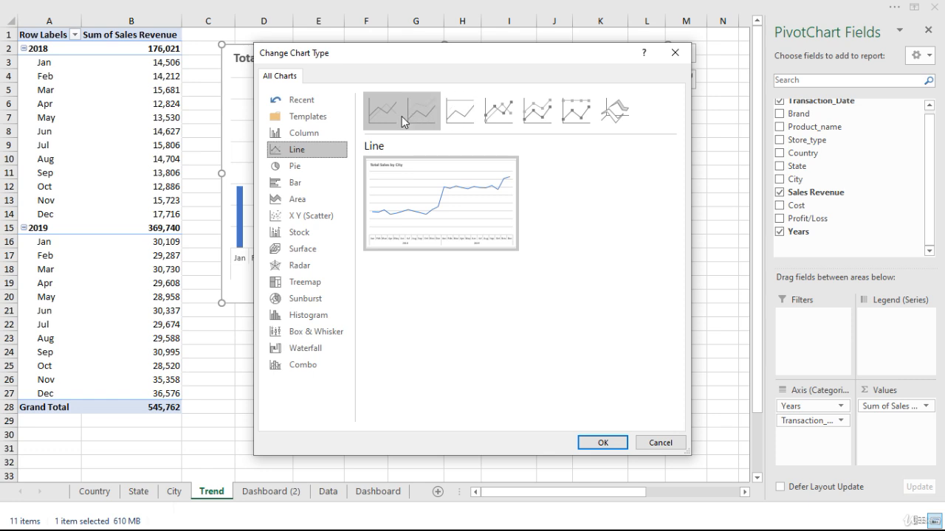
click(496, 115)
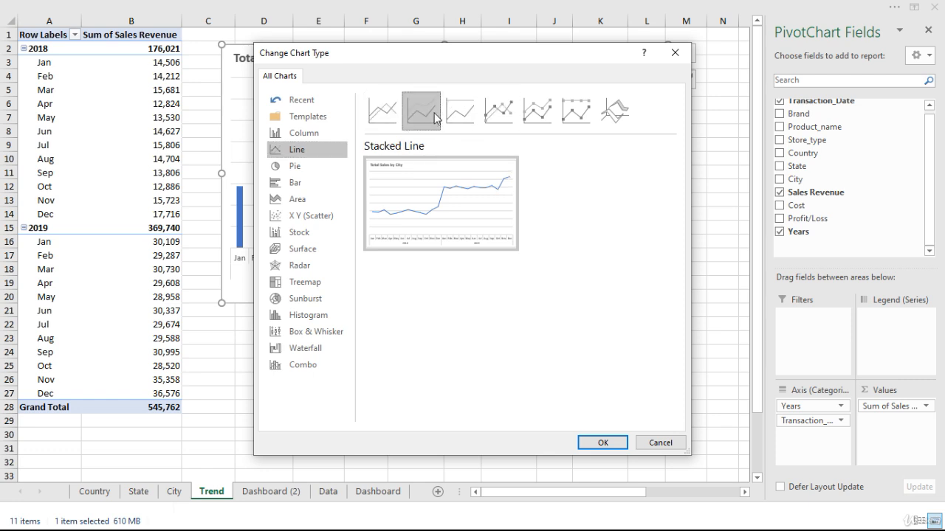
click(537, 115)
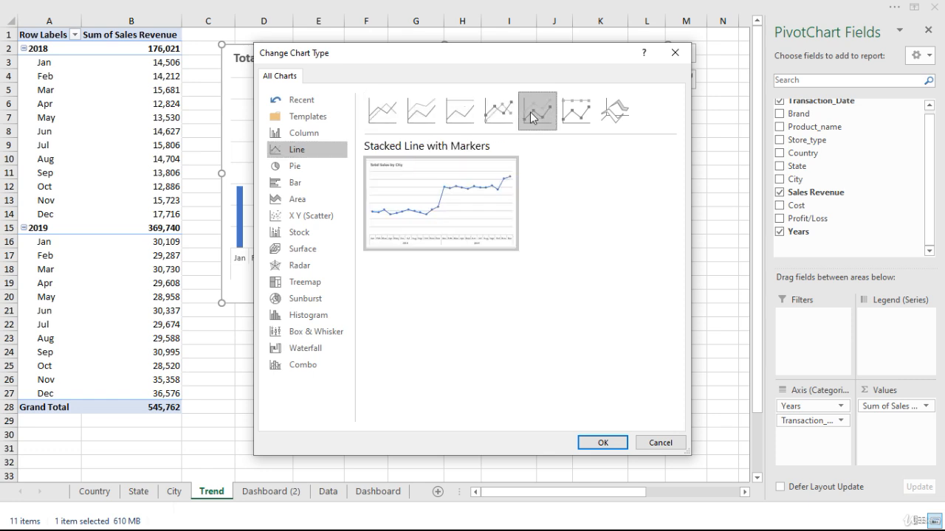
click(401, 115)
mouse_move(431, 176)
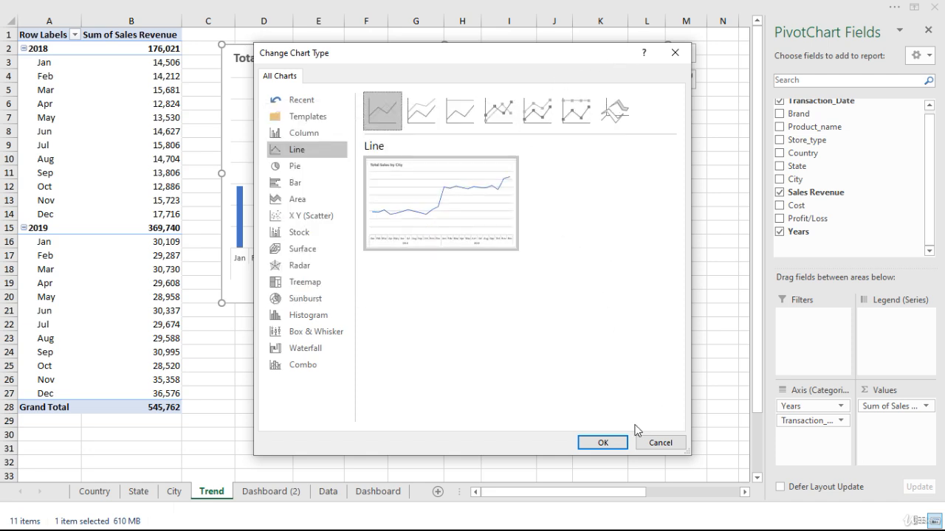
click(602, 442)
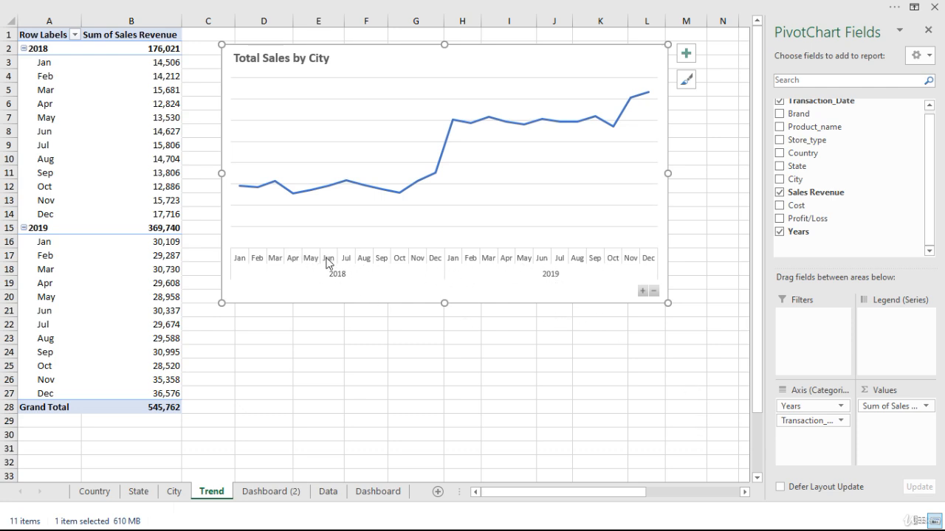
Remove the axes and the chart title from the line chart, keeping the gridlines.
click(686, 53)
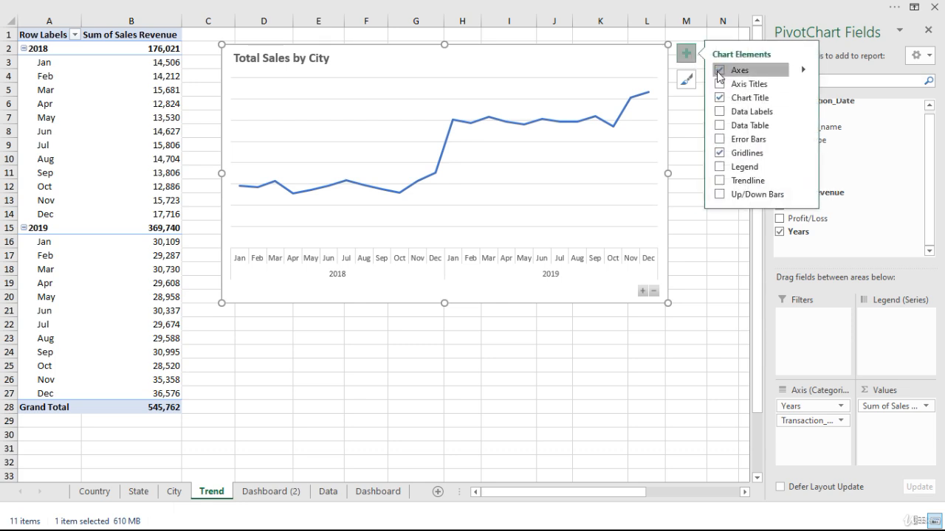
click(719, 70)
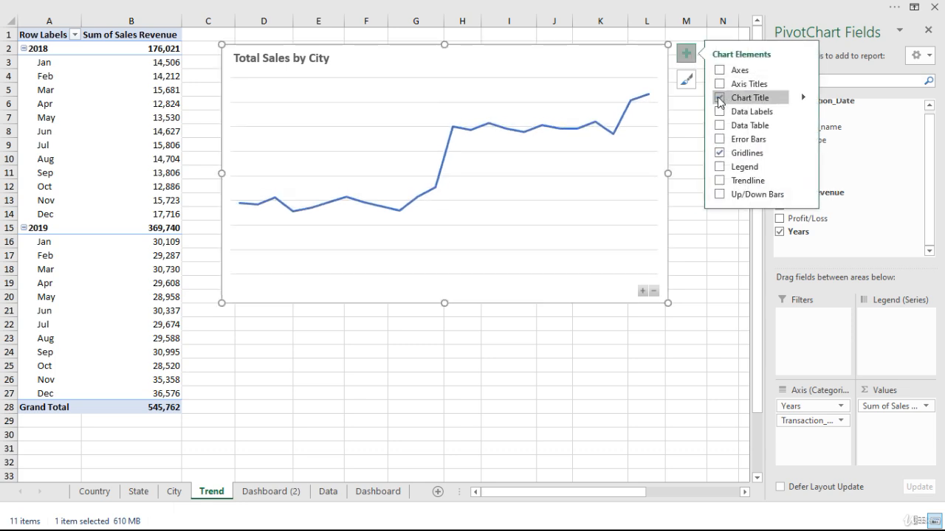
click(719, 97)
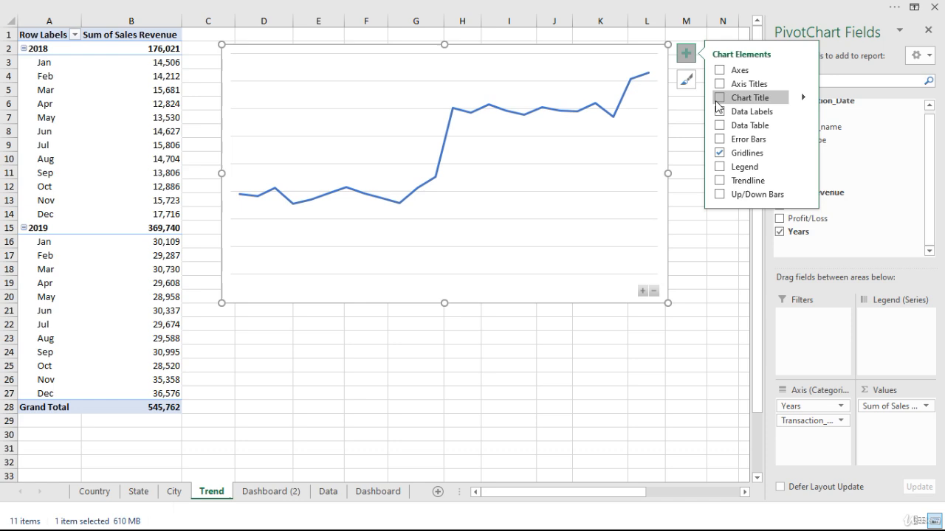
click(522, 116)
click(525, 117)
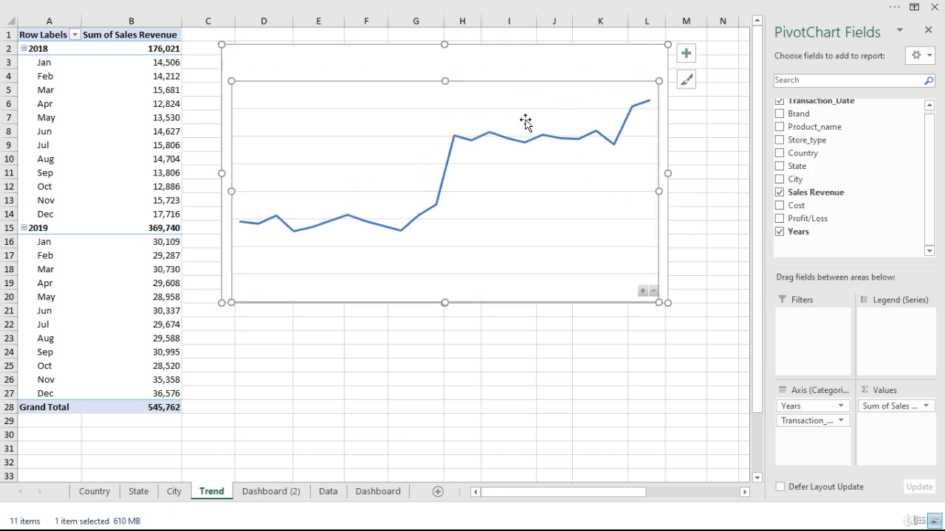
key(ctrl+z)
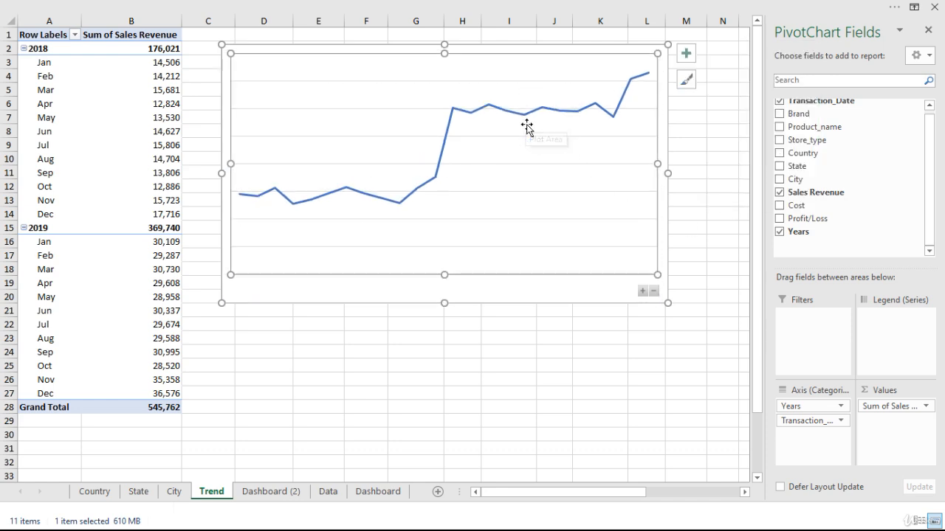
click(536, 290)
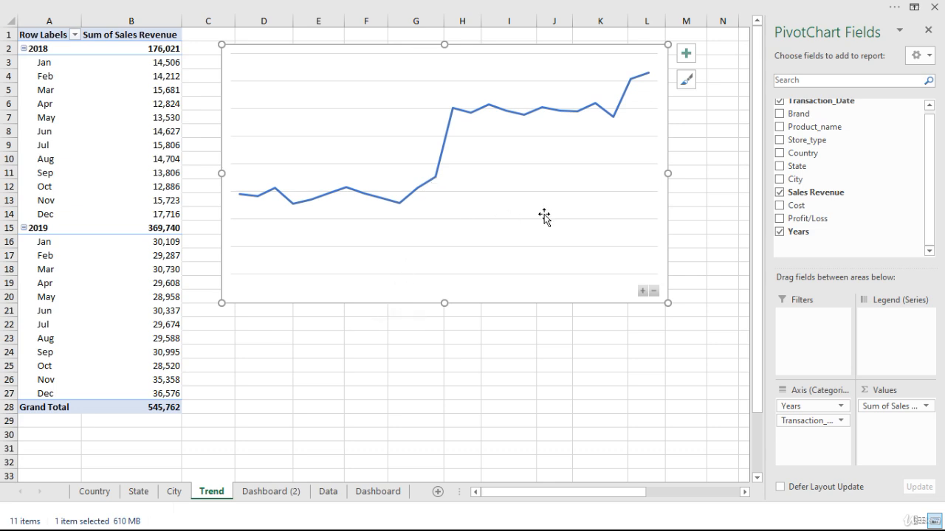
Move the line chart slightly down the sheet and add the Country field as its legend series.
drag(495, 295, 492, 327)
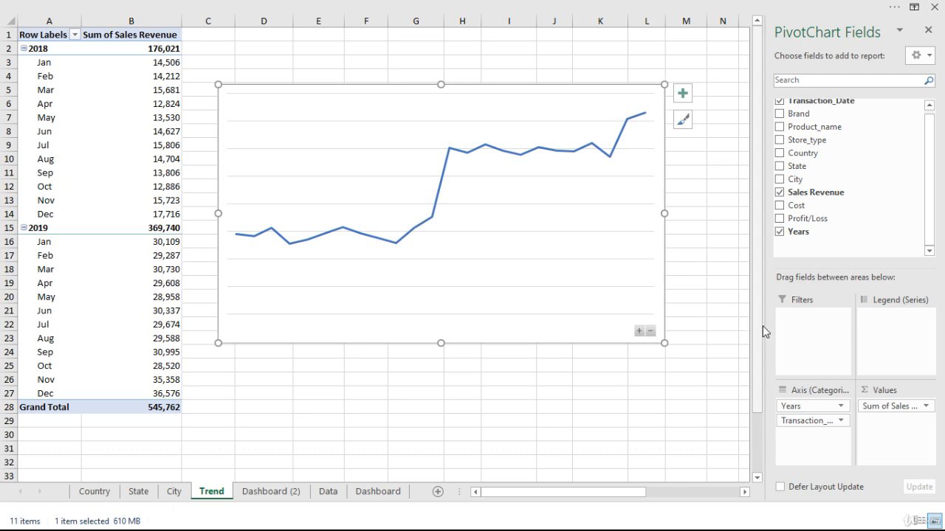
scroll(854, 159, up, 1)
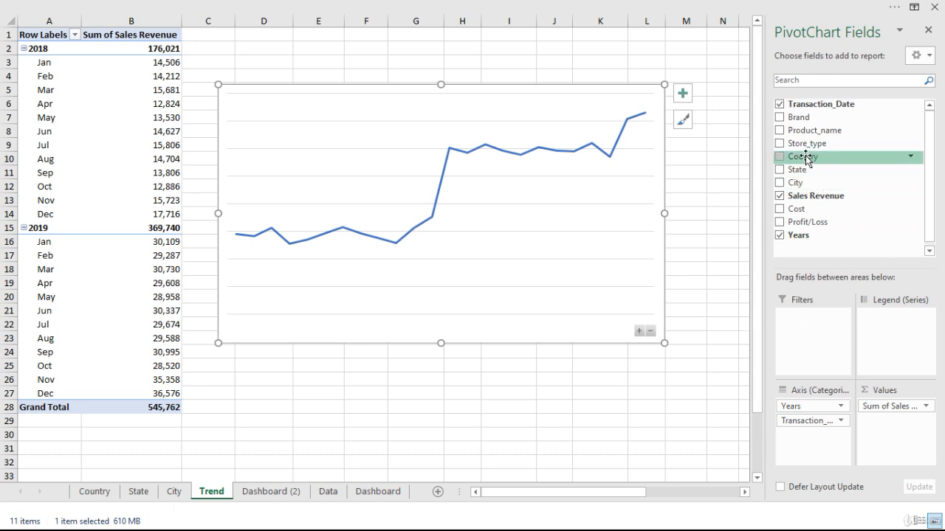
drag(806, 157, 885, 334)
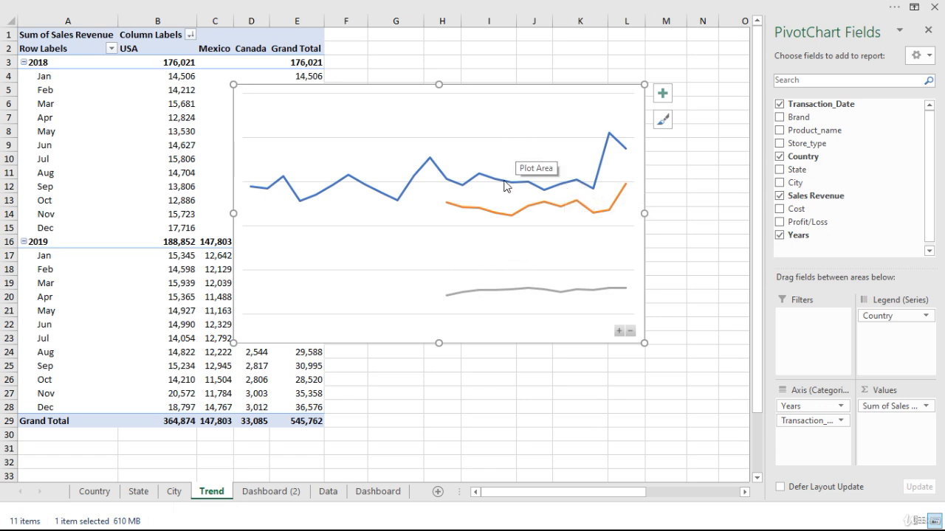
Close the field list and formatting panes, and paste a copy of the trend line chart on the Dashboard sheet at cell C19.
double_click(527, 126)
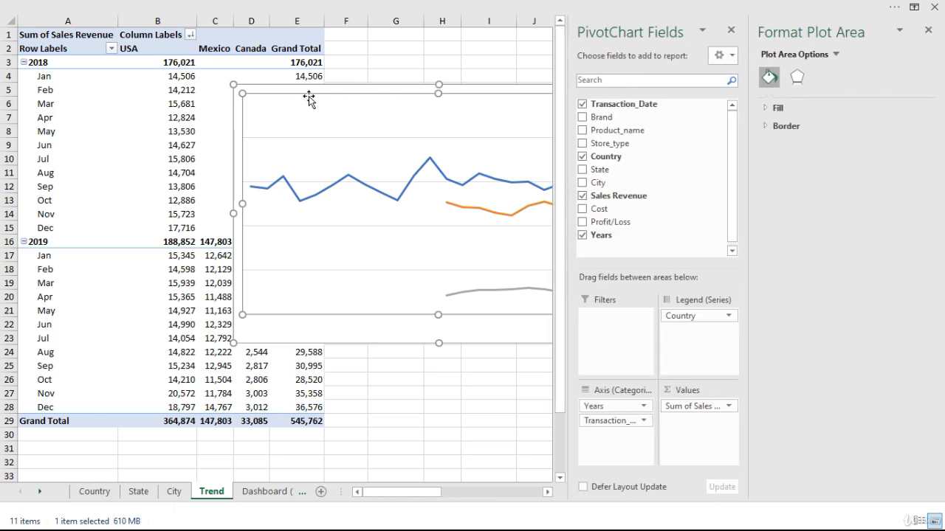
click(288, 89)
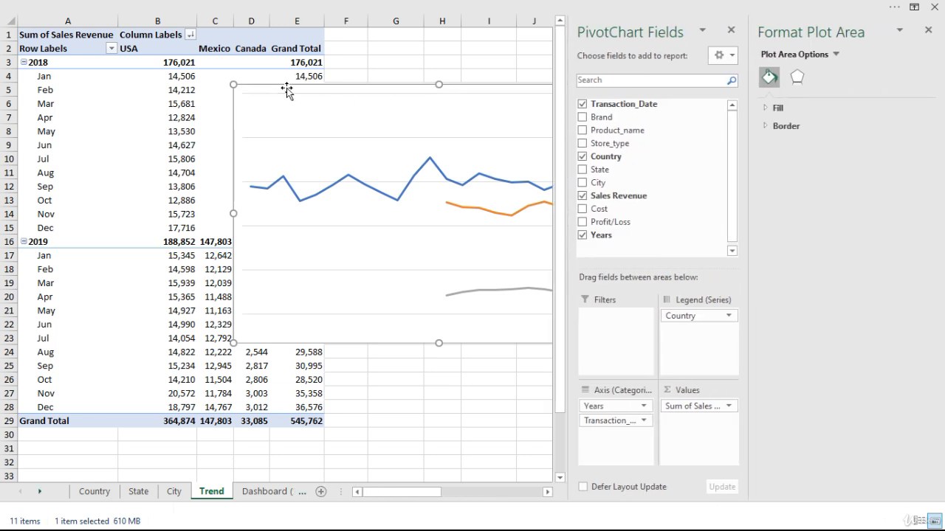
click(733, 31)
click(928, 30)
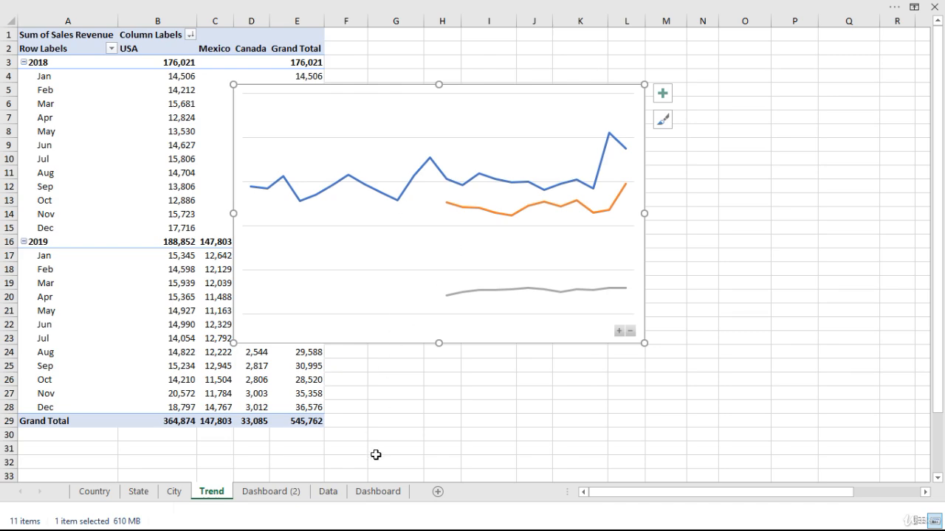
click(378, 493)
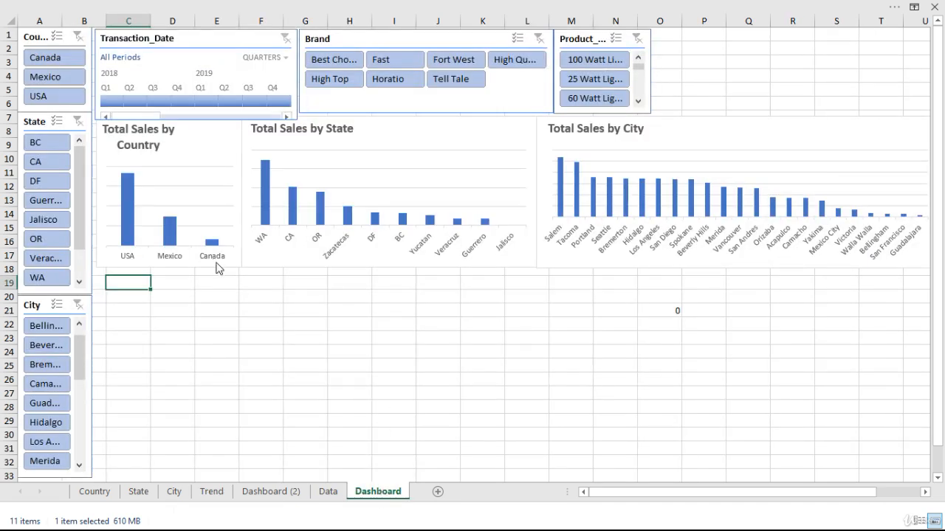
key(ctrl+v)
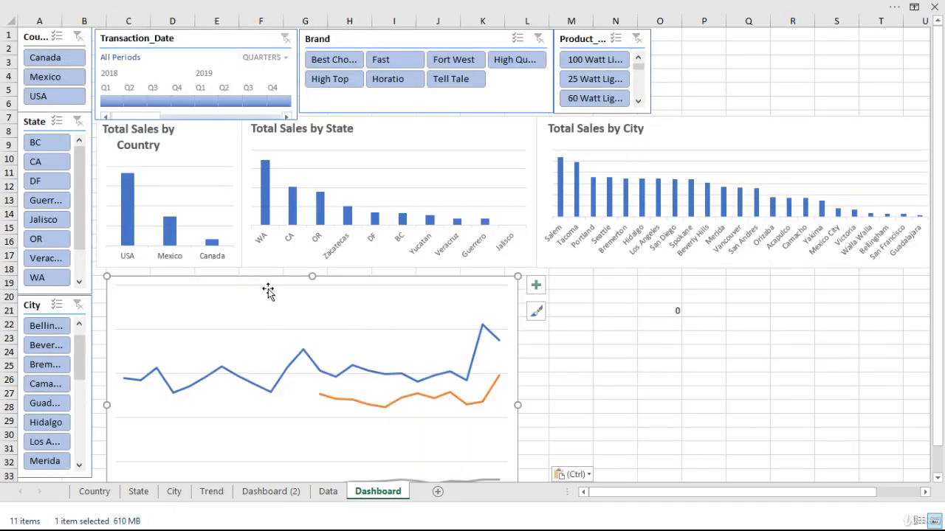
Reduce the pasted country trend line chart's size and place it directly beneath the Total Sales by Country chart.
click(243, 302)
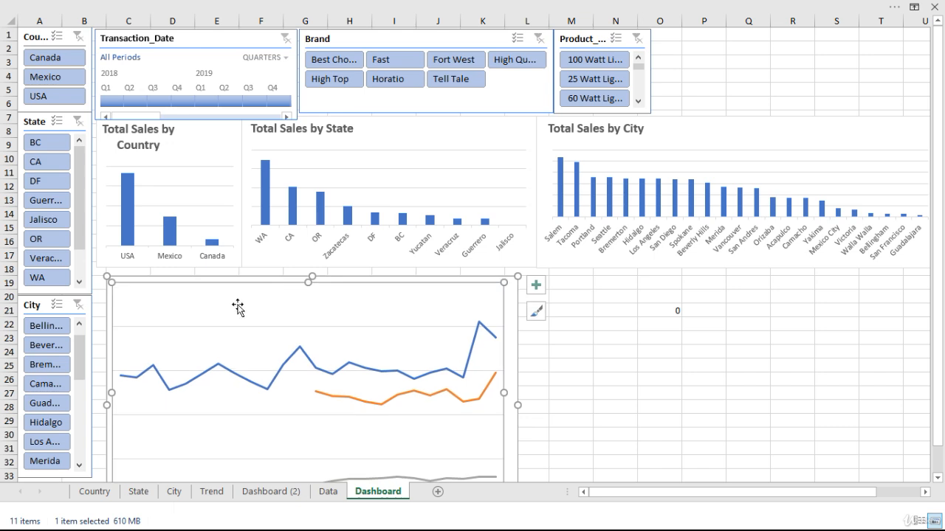
drag(132, 274, 126, 269)
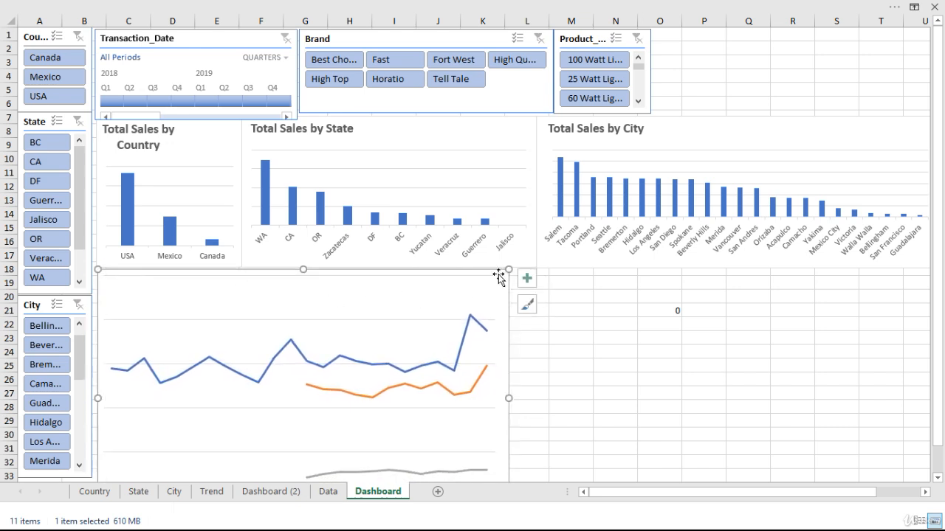
drag(507, 272, 338, 304)
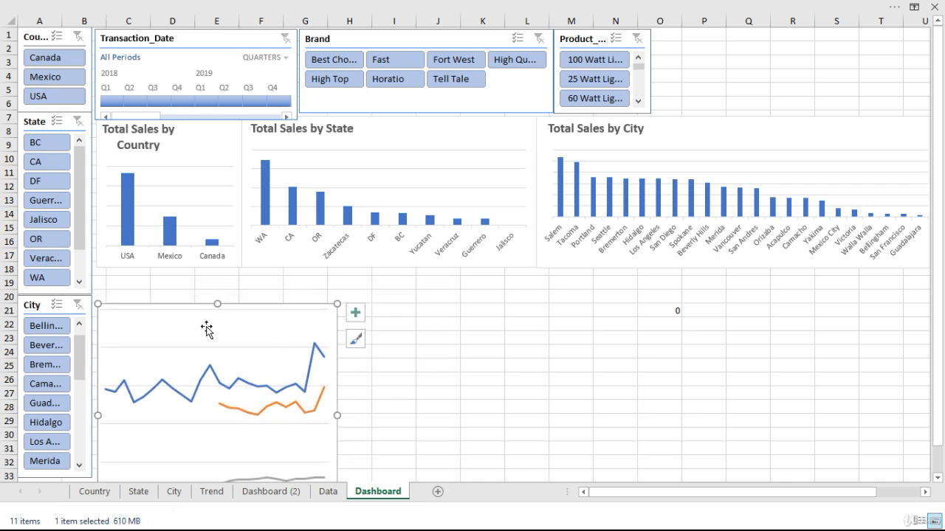
click(188, 311)
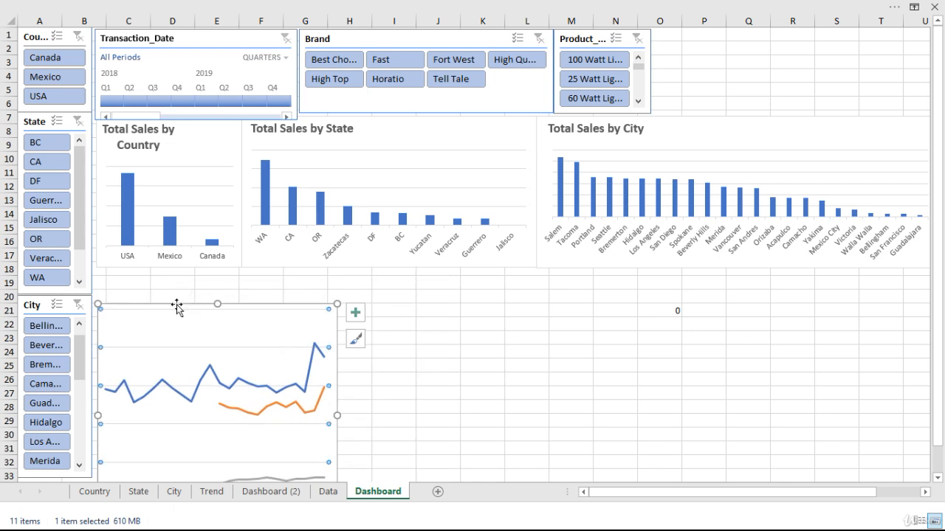
drag(177, 307, 175, 269)
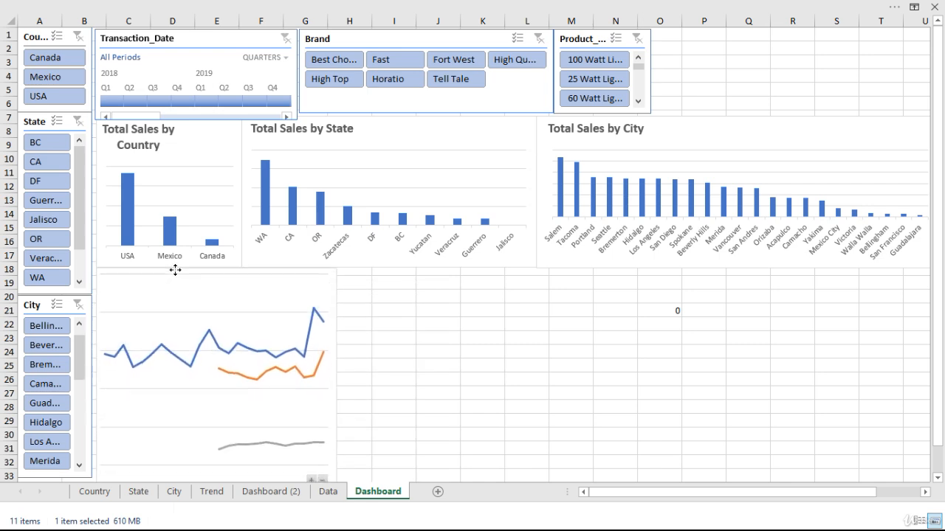
Shrink the country trend line chart to match the width of the Total Sales by Country chart, ending around row 29.
drag(936, 302, 936, 305)
drag(334, 464, 242, 396)
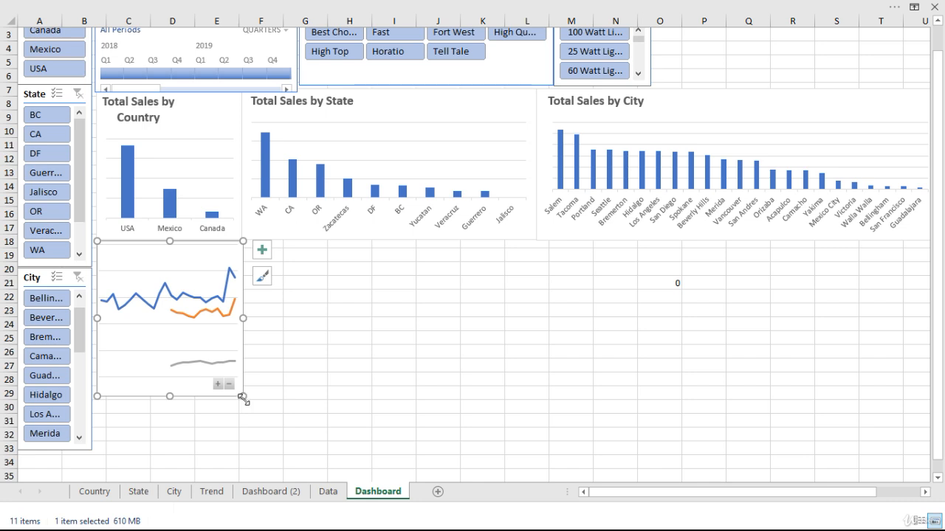
click(332, 399)
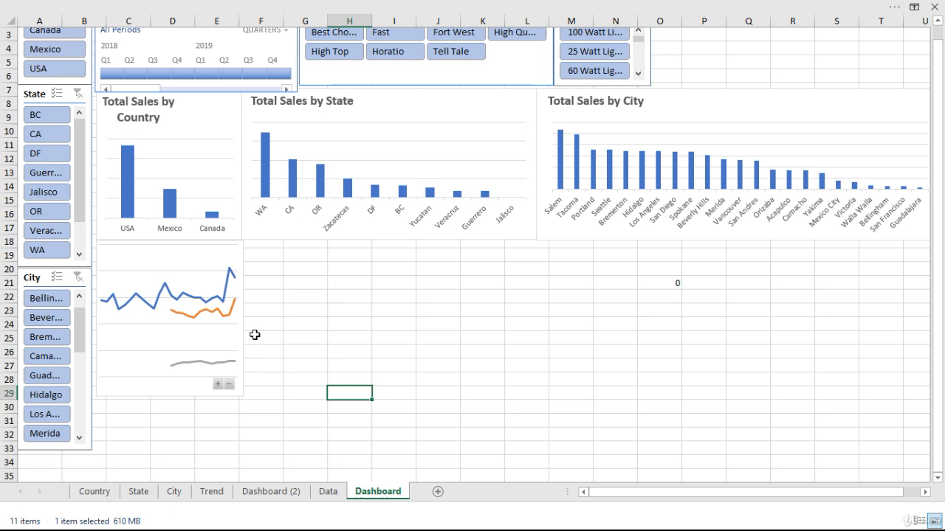
click(206, 258)
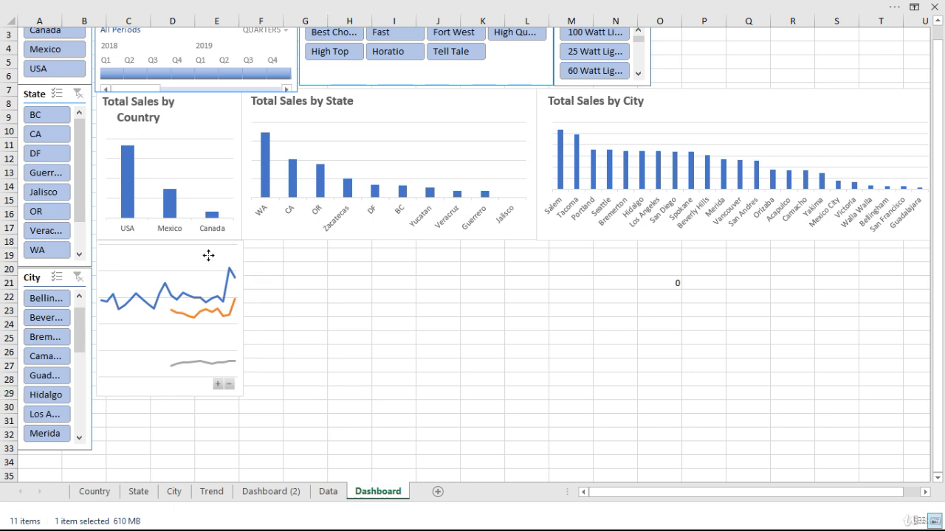
drag(245, 400, 243, 394)
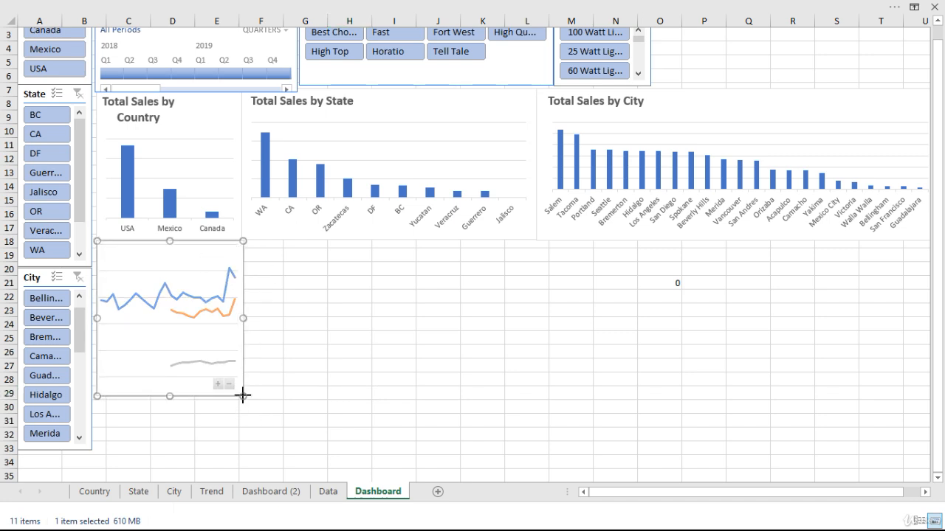
click(373, 401)
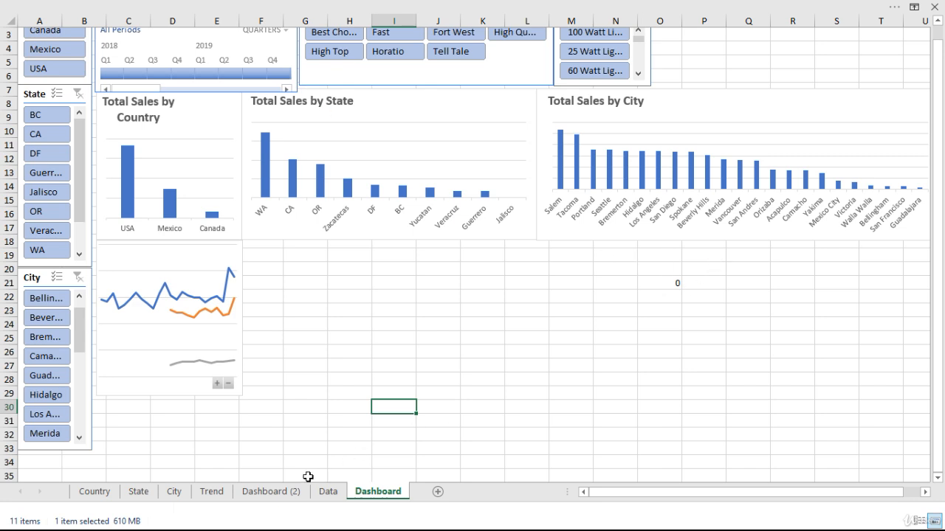
Delete the Dashboard (2) sheet from the workbook.
click(279, 493)
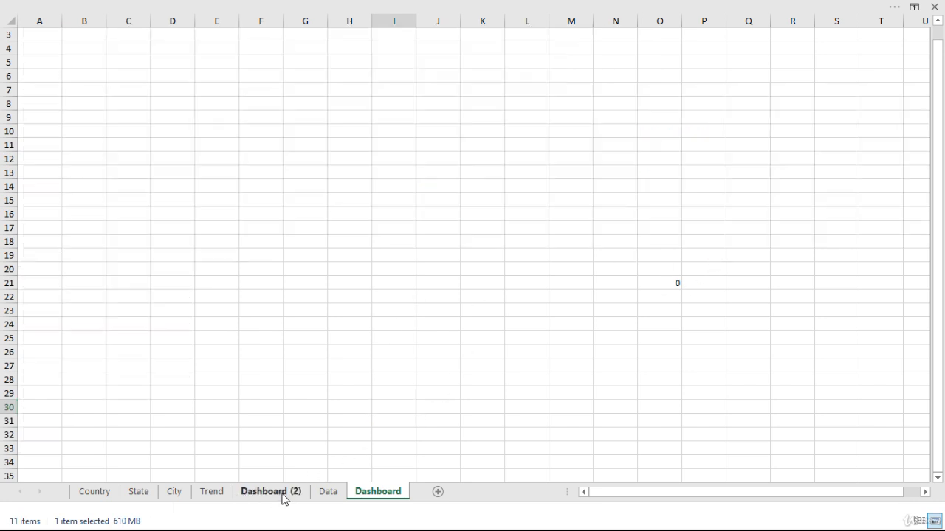
right_click(288, 500)
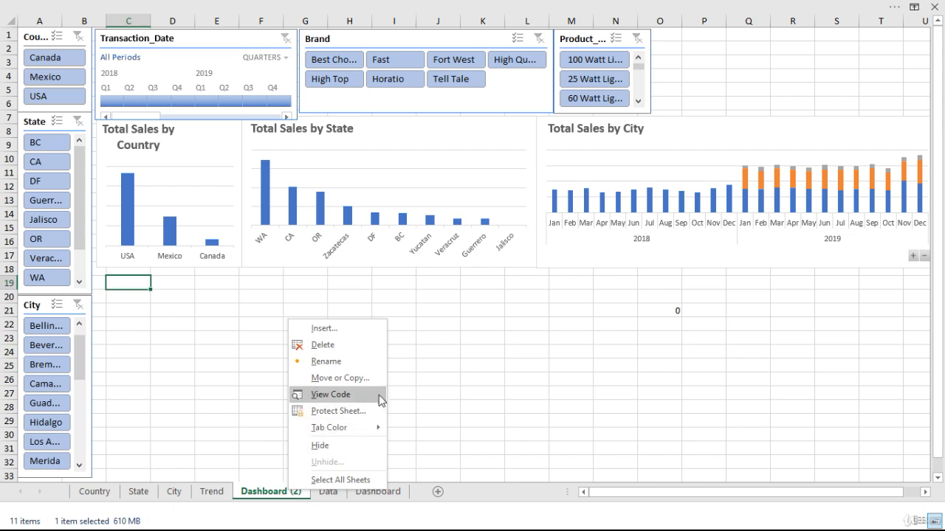
click(354, 351)
click(453, 300)
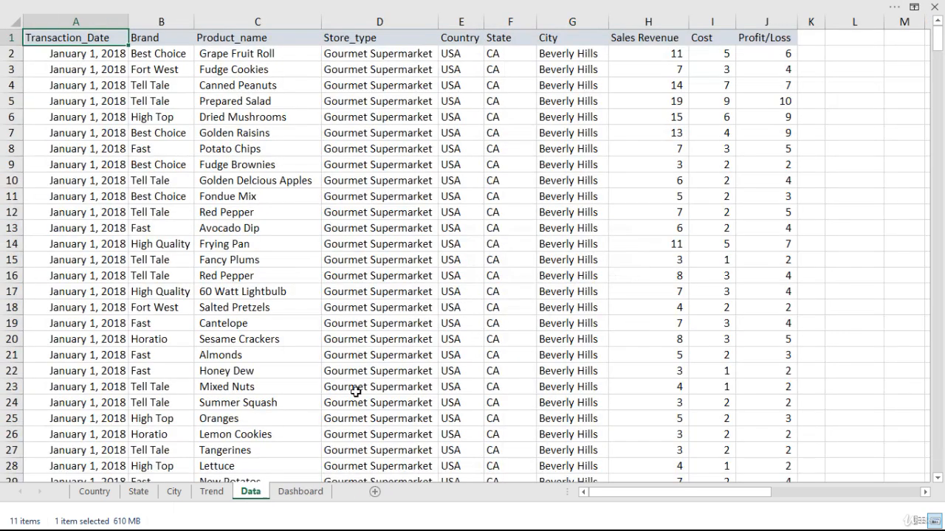
Duplicate the Trend sheet in front of the Data sheet and rename the copy as Trend by State.
click(220, 493)
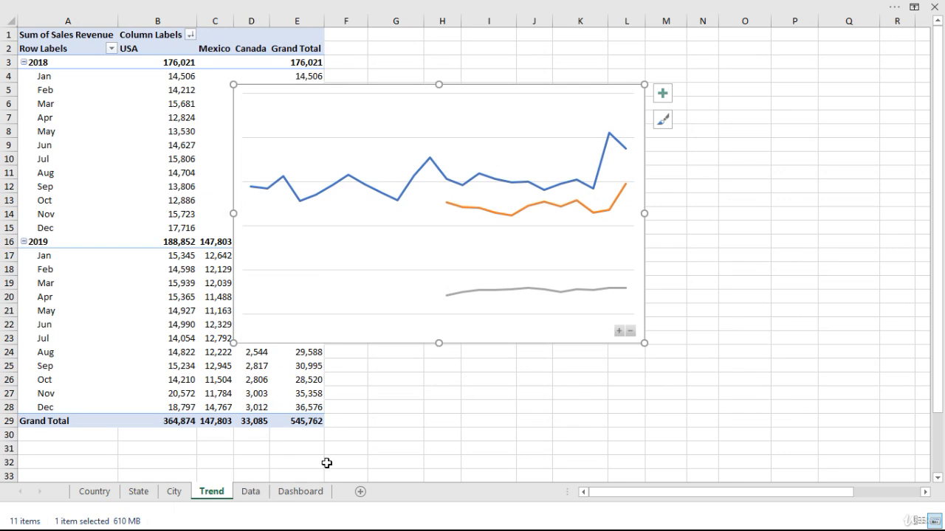
drag(461, 94, 518, 101)
key(ctrl+z)
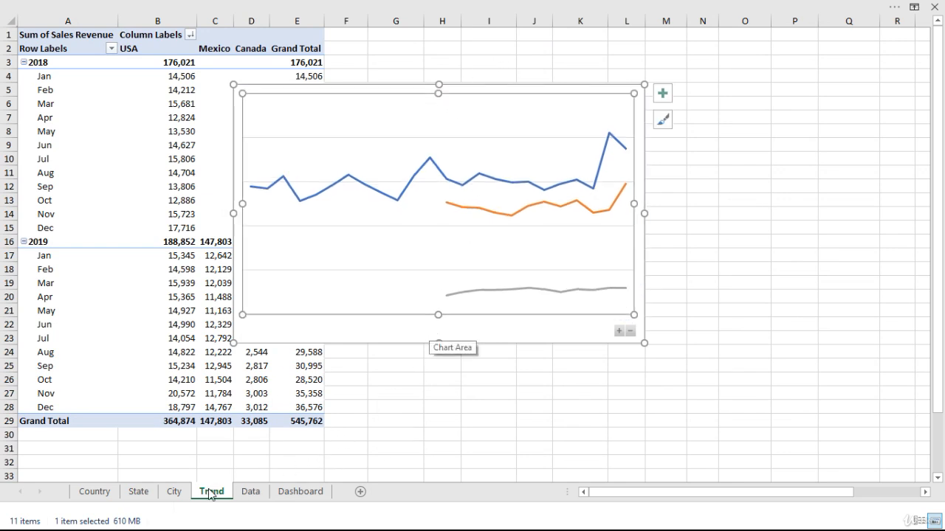
drag(210, 493, 235, 491)
right_click(256, 494)
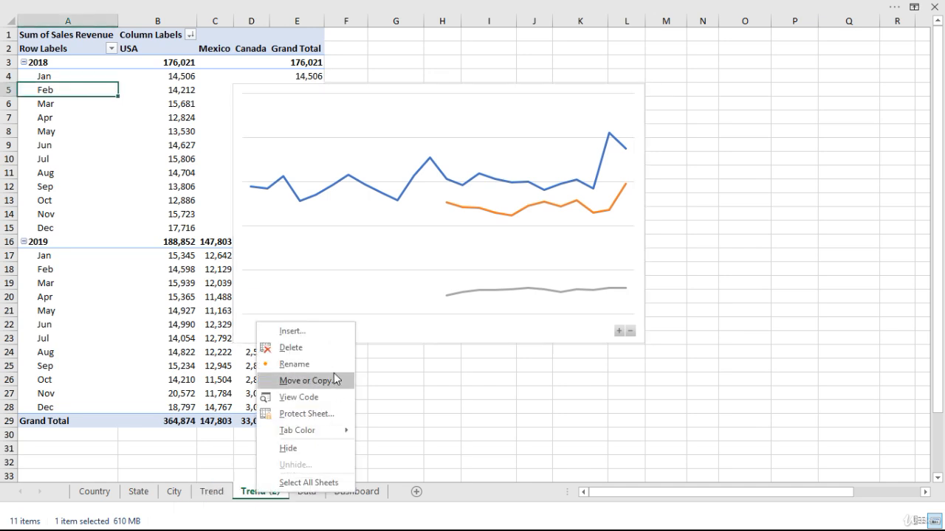
click(325, 363)
text(Trend)
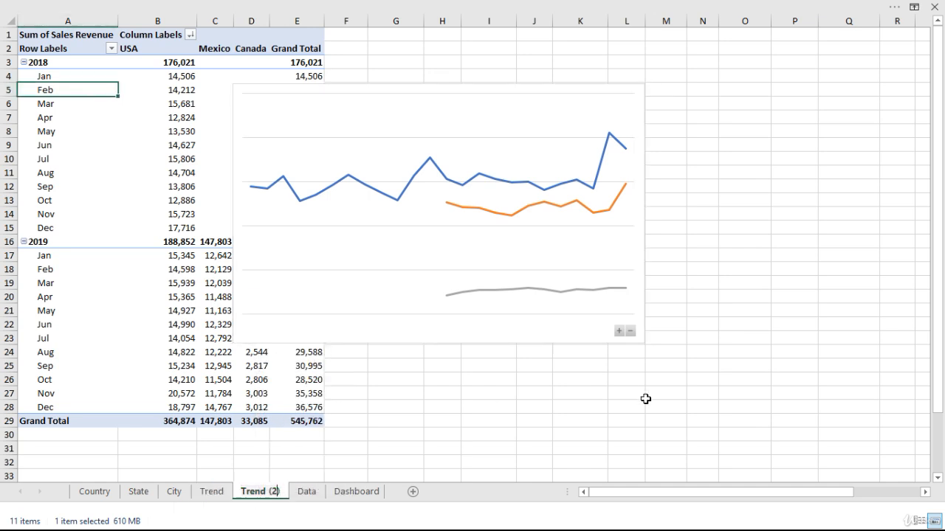
text( by State)
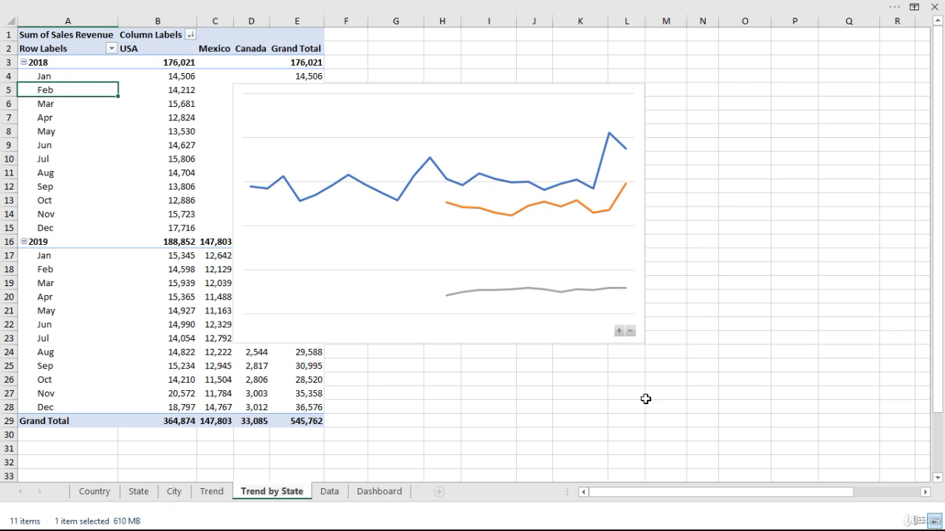
key(Return)
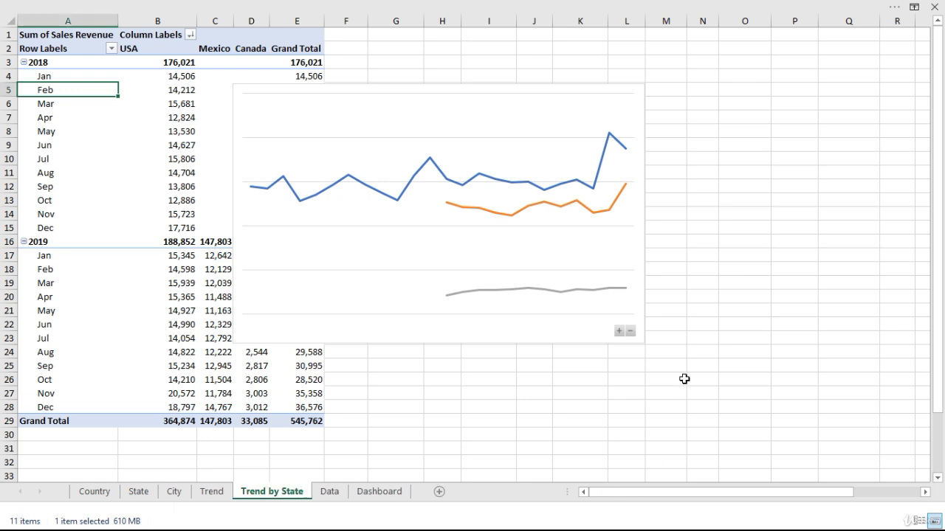
Show the PivotTable field list and replace Country with State as the column field on the Trend by State sheet.
click(413, 107)
click(181, 173)
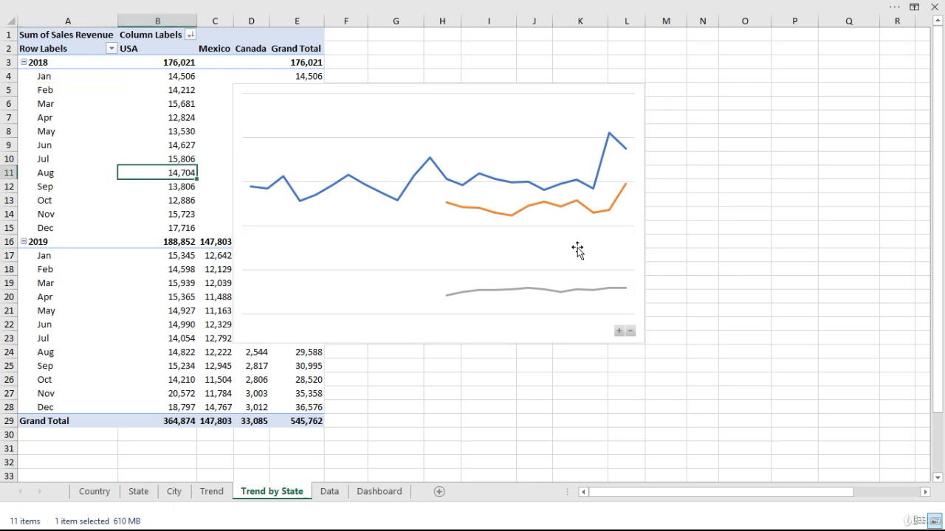
click(894, 7)
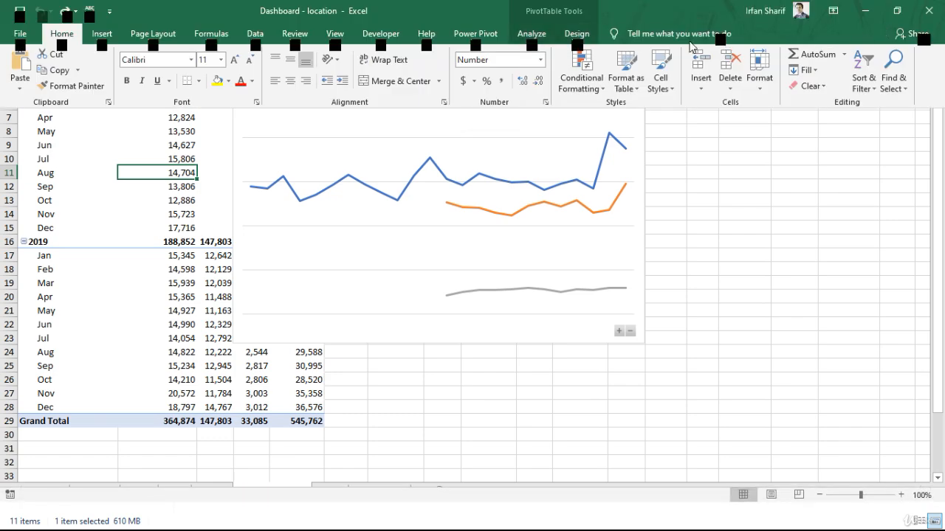
click(531, 34)
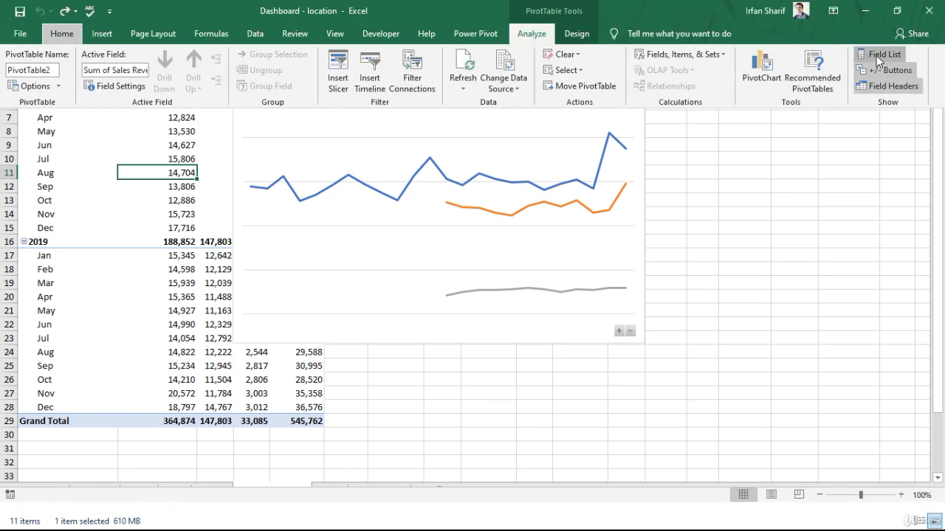
click(878, 54)
drag(889, 316, 721, 276)
drag(795, 169, 902, 360)
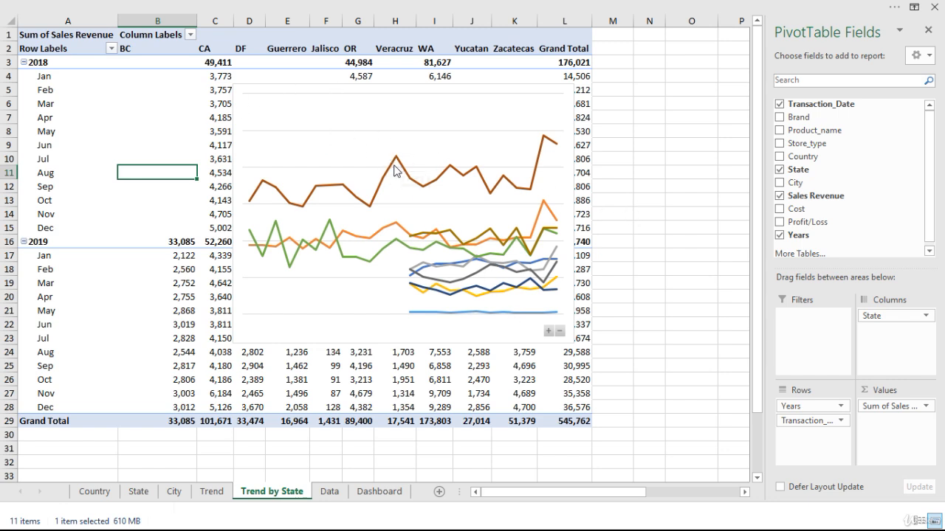
Paste a copy of the state trend line chart on the Dashboard sheet and place it beneath the Total Sales by State chart.
mouse_move(394, 170)
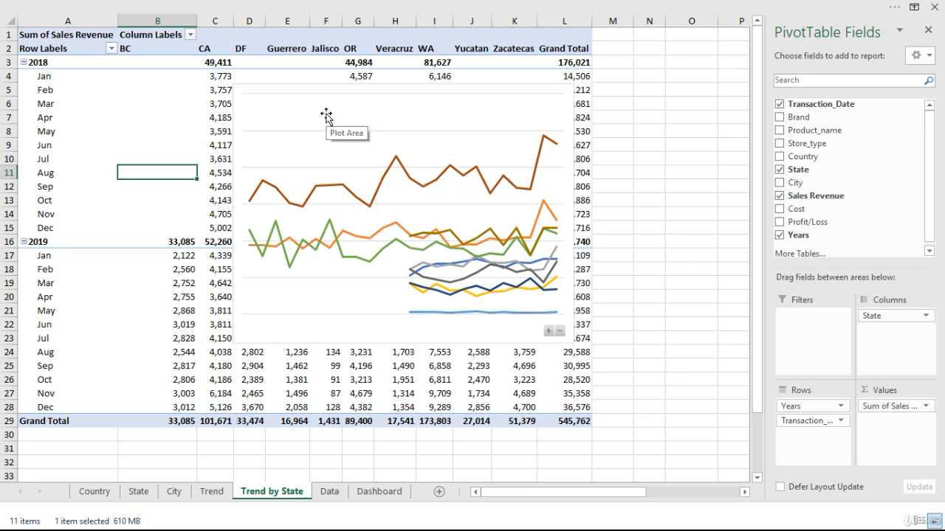
key(ctrl+c)
click(283, 90)
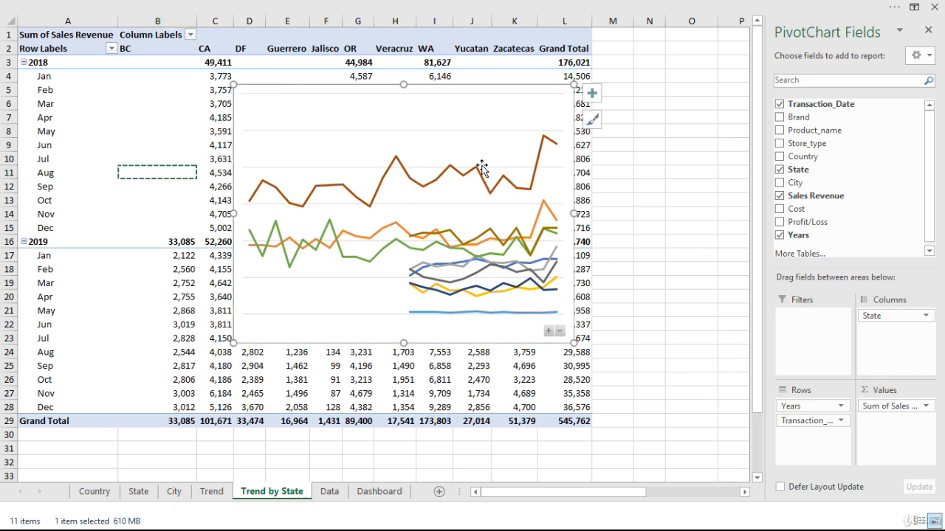
click(379, 492)
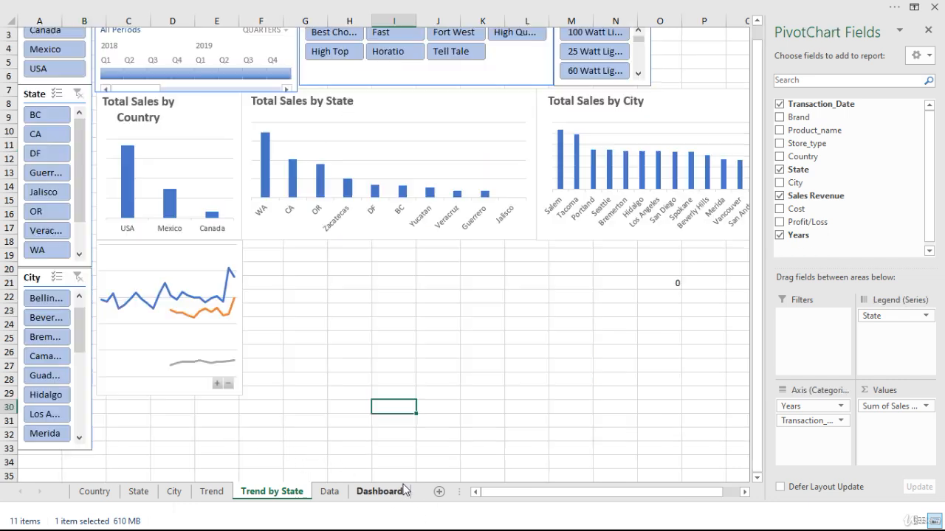
key(ctrl+v)
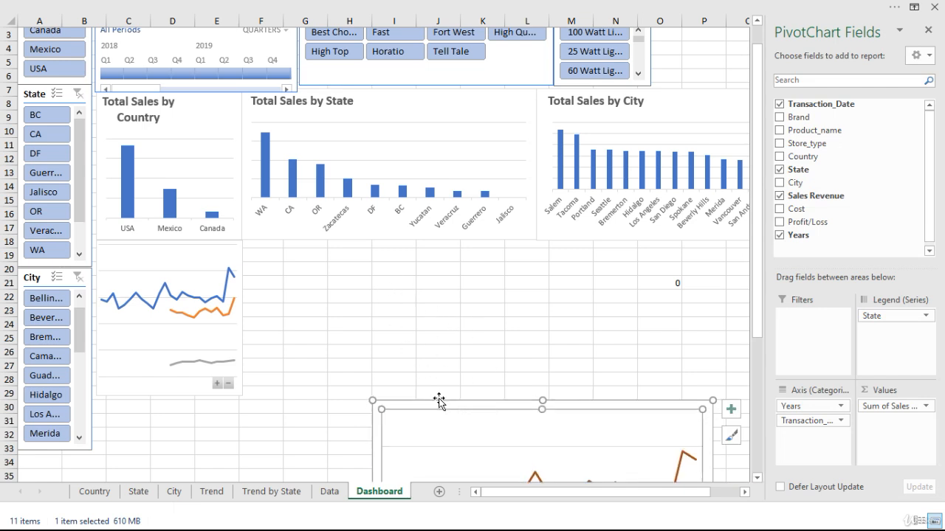
drag(438, 401, 312, 239)
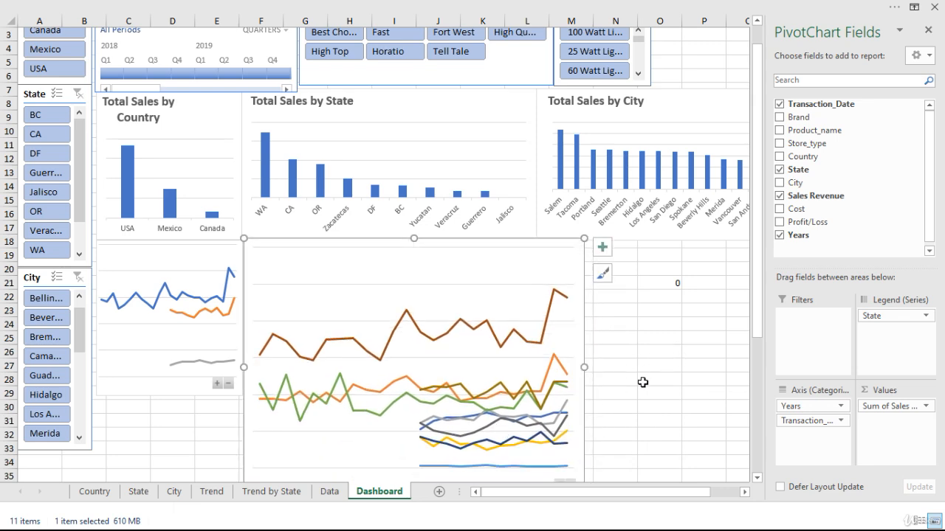
Resize the state trend chart to the width of the Total Sales by State chart and the height of the country trend chart.
drag(757, 228, 758, 293)
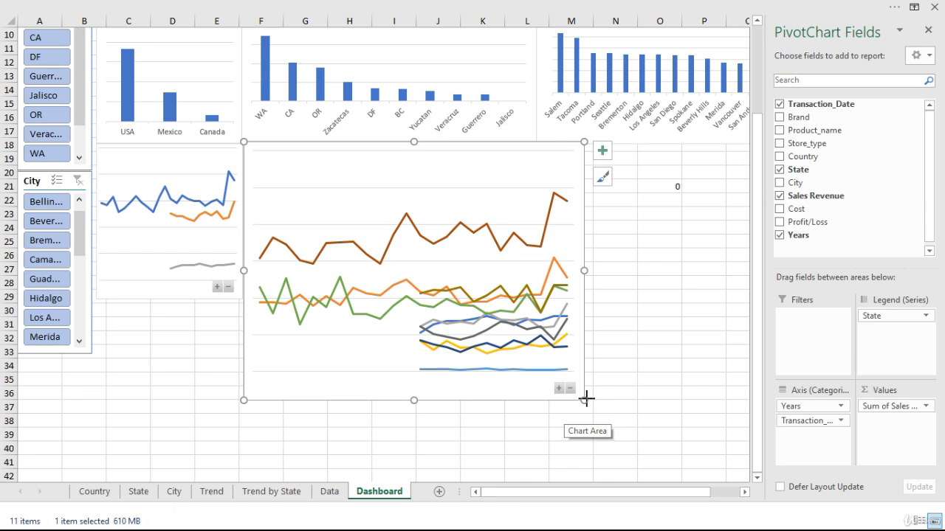
drag(585, 399, 555, 302)
click(651, 311)
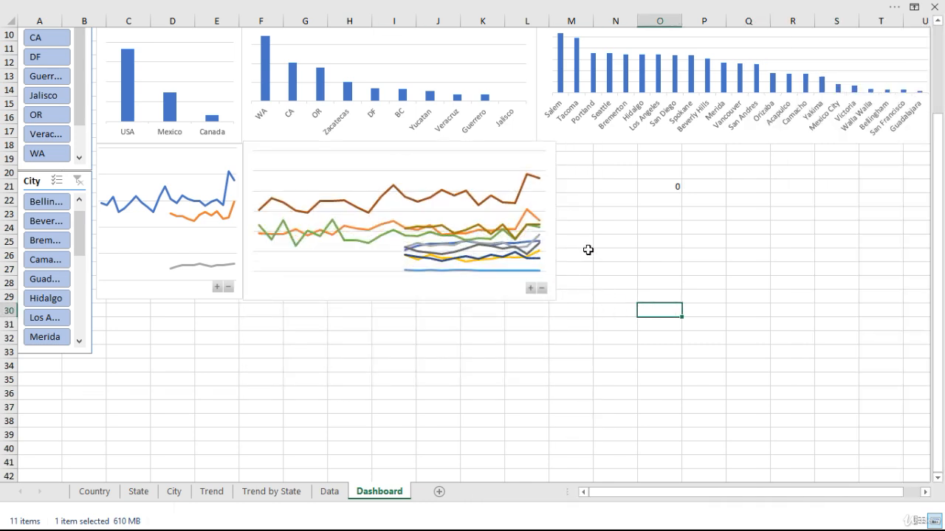
click(526, 148)
drag(555, 220, 538, 214)
key(Escape)
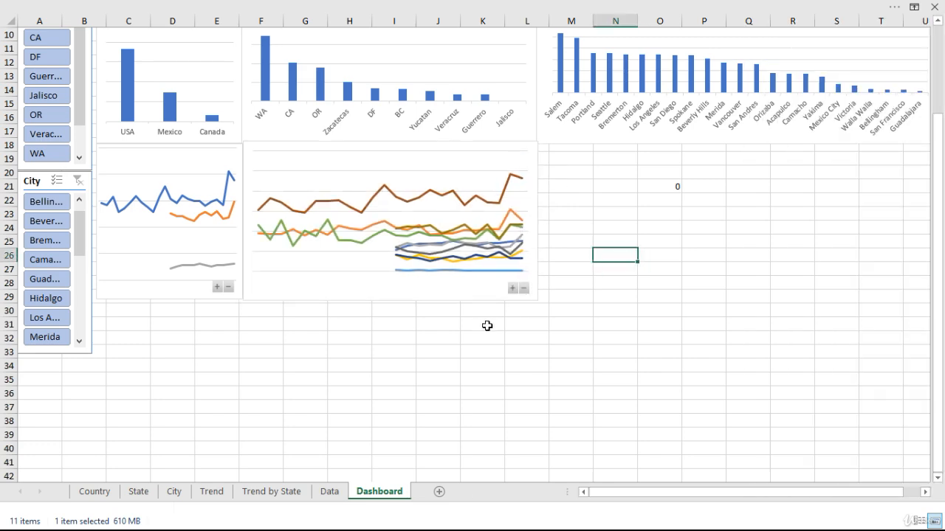
Duplicate the Trend by State sheet in front of the Data sheet and rename the copy as Trend by City.
click(270, 493)
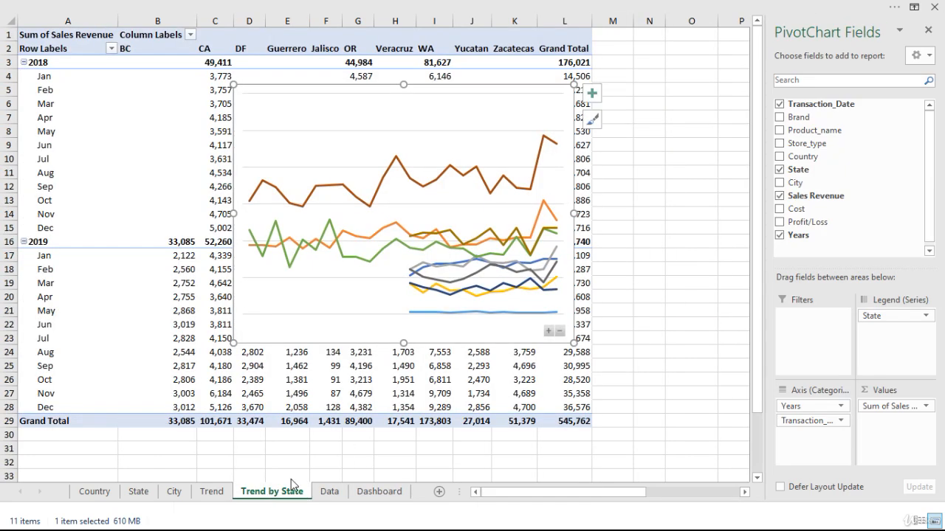
drag(316, 491, 325, 493)
right_click(342, 491)
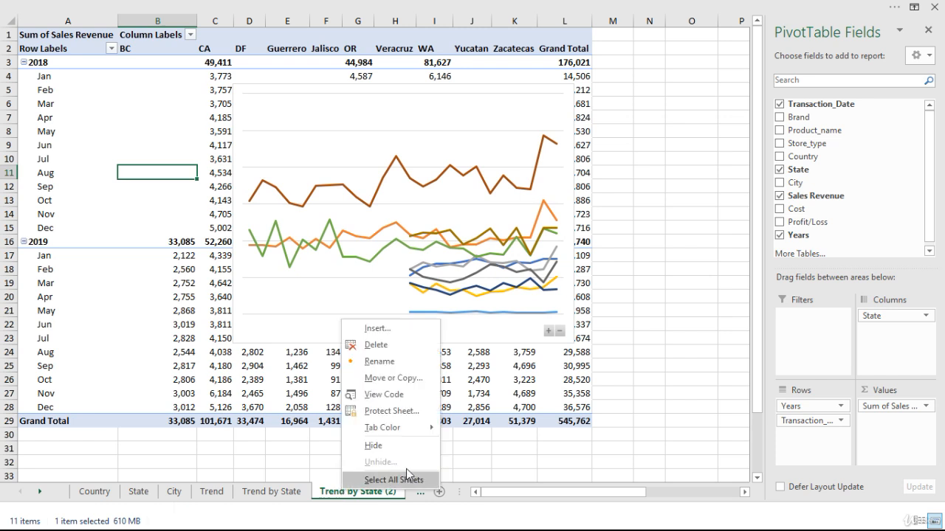
click(379, 361)
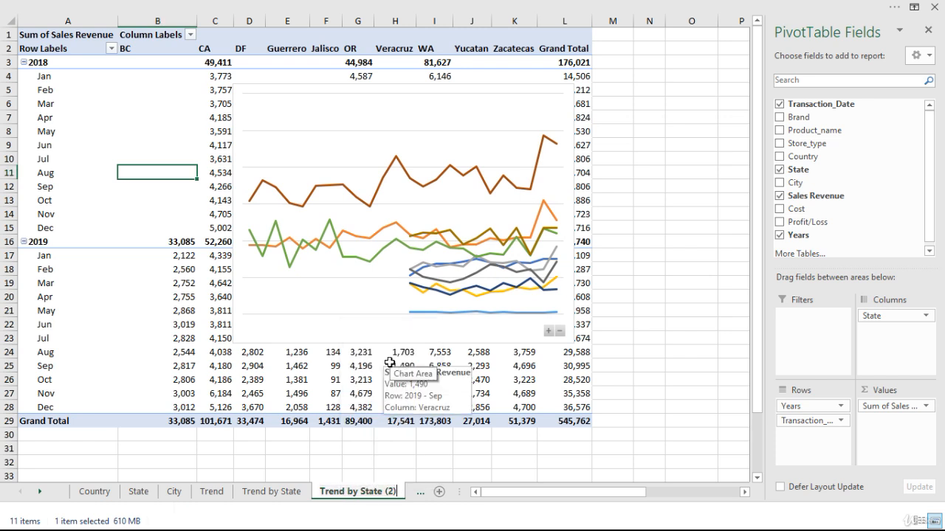
key(BackSpace)
key(BackSpace)
key(BackSpace)
key(BackSpace)
key(BackSpace)
key(BackSpace)
key(BackSpace)
key(BackSpace)
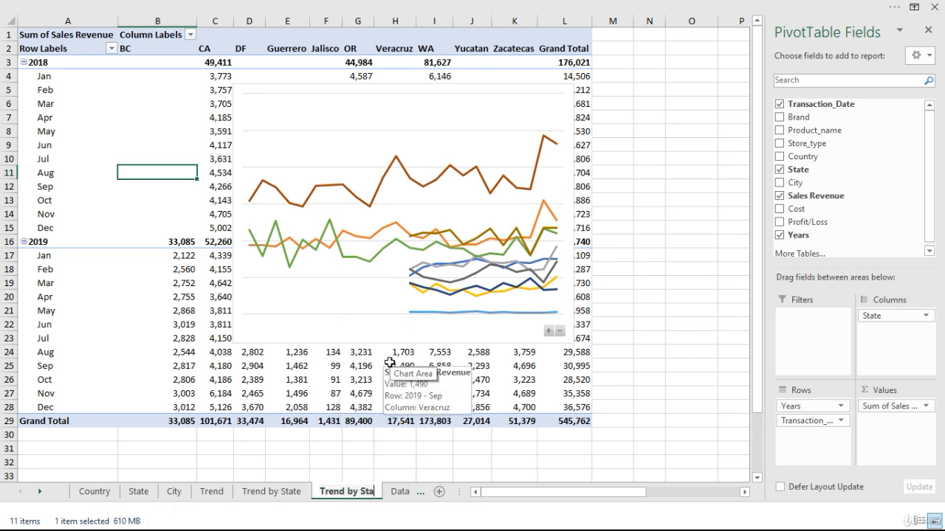
text(City)
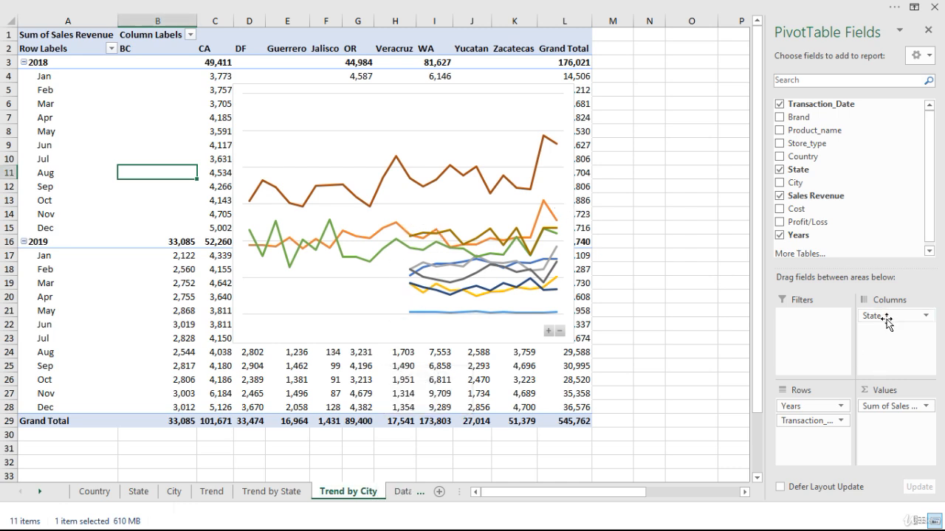
Replace State with City as the PivotTable column field on the Trend by City sheet.
drag(889, 317, 747, 298)
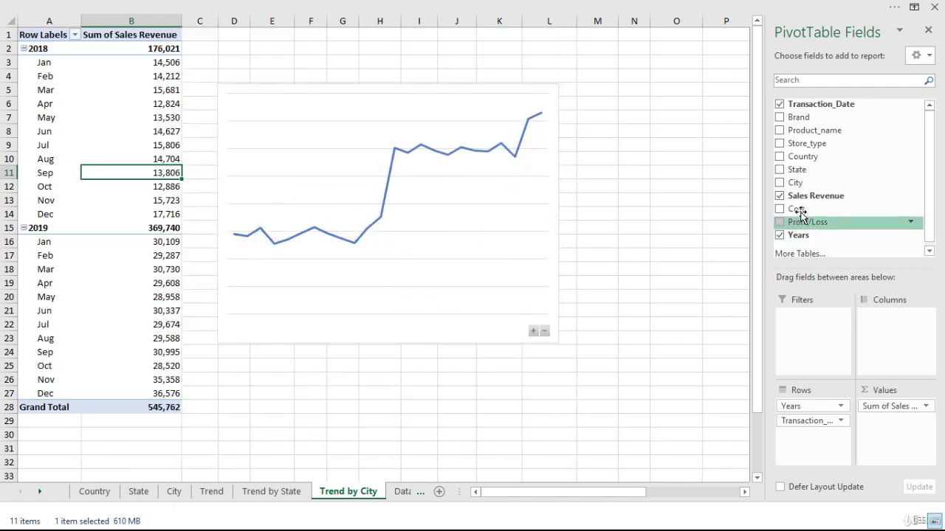
drag(800, 189, 894, 321)
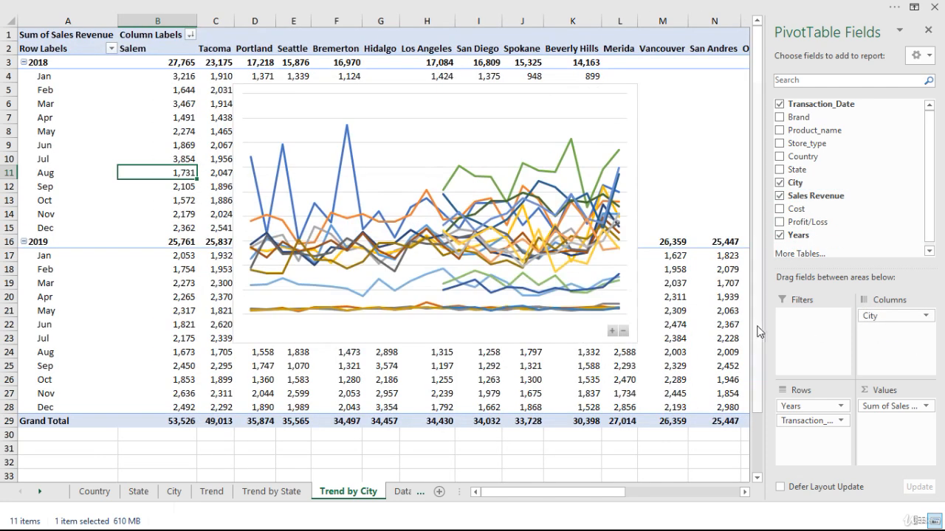
Paste a copy of the city trend line chart on the Dashboard sheet and hide the PivotChart field list.
click(602, 102)
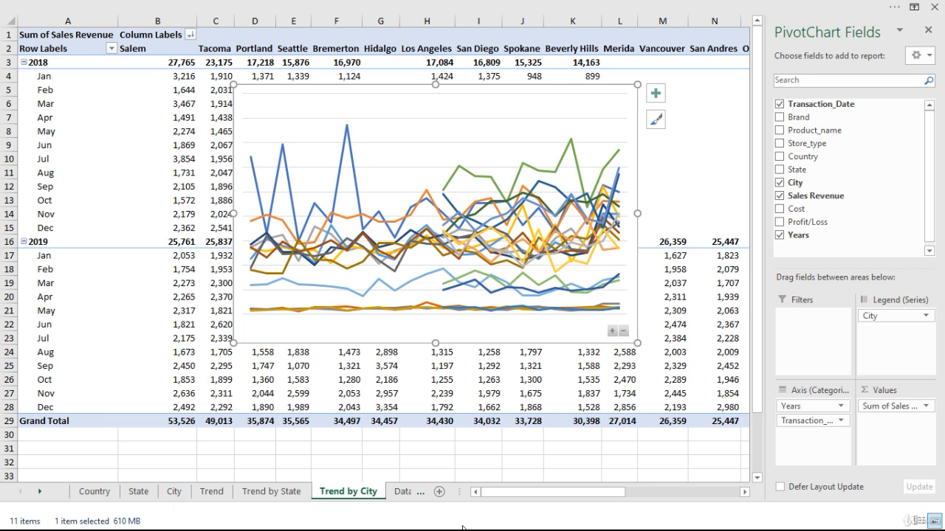
click(39, 491)
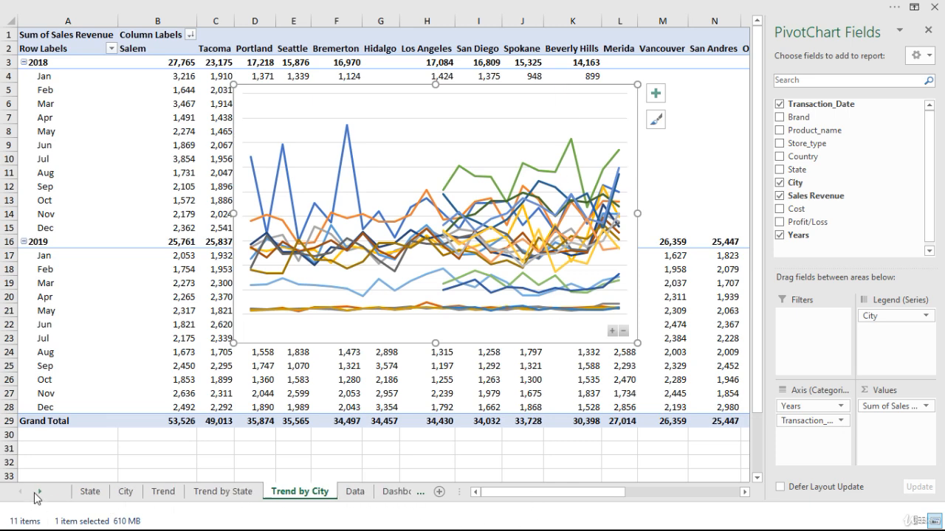
click(396, 492)
key(ctrl+v)
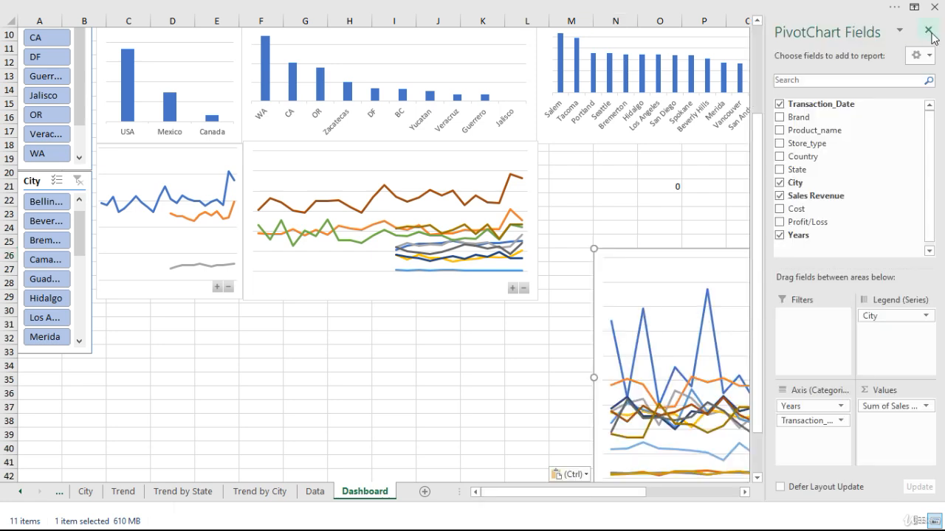
click(927, 30)
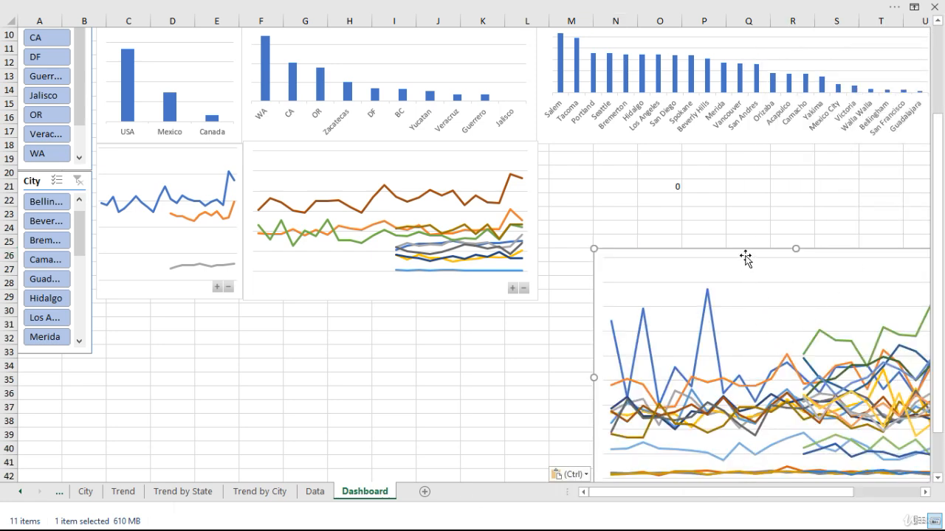
Place the city trend chart beneath the Total Sales by City chart and reduce its height to match the state trend chart.
drag(745, 256, 686, 142)
drag(540, 402, 537, 303)
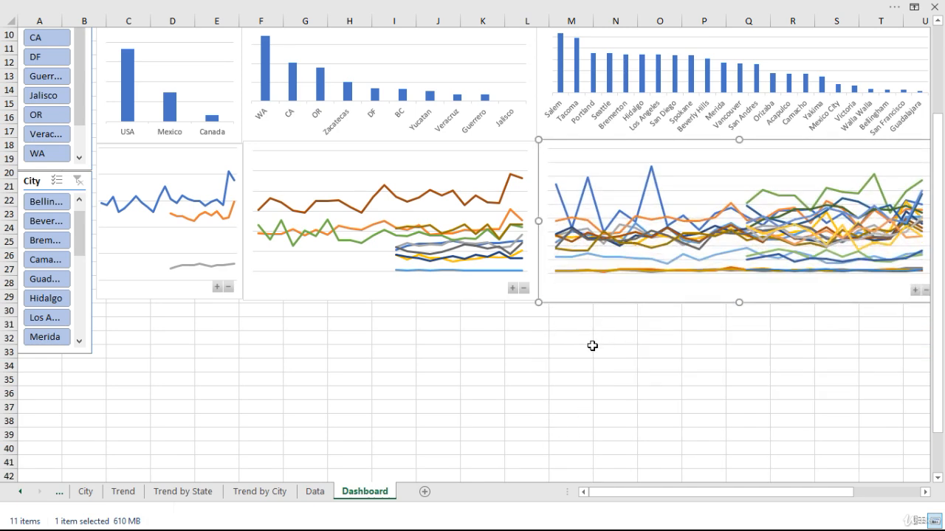
click(591, 348)
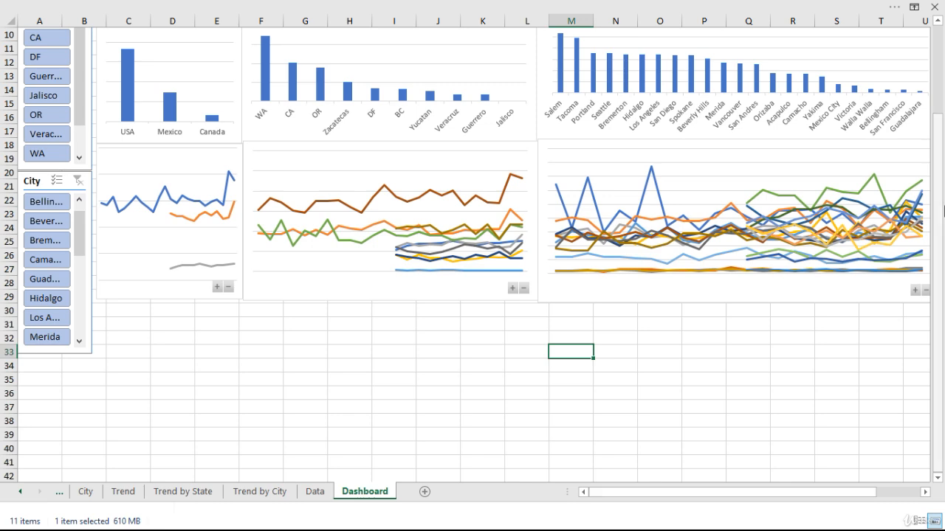
Check which pivot tables the City slicer is connected to, enlarging the Report Connections list to show every sheet.
drag(936, 221, 943, 111)
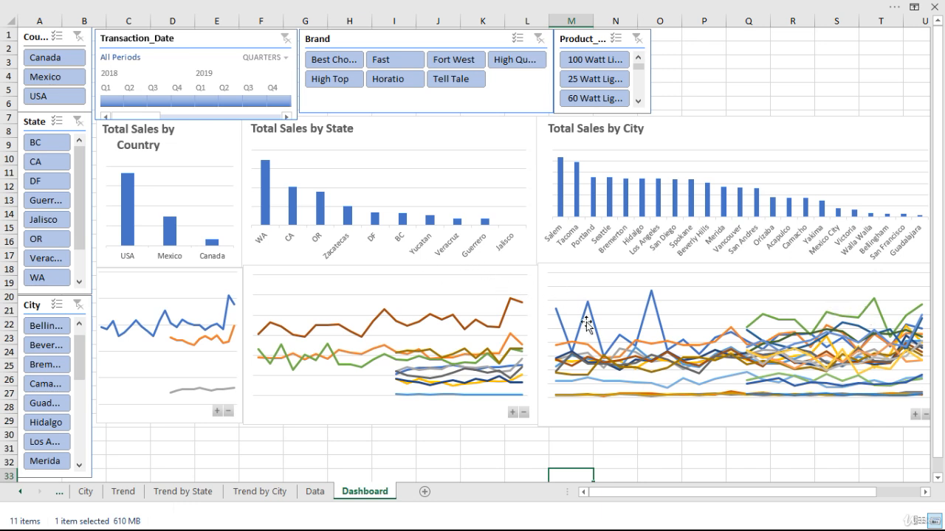
right_click(35, 306)
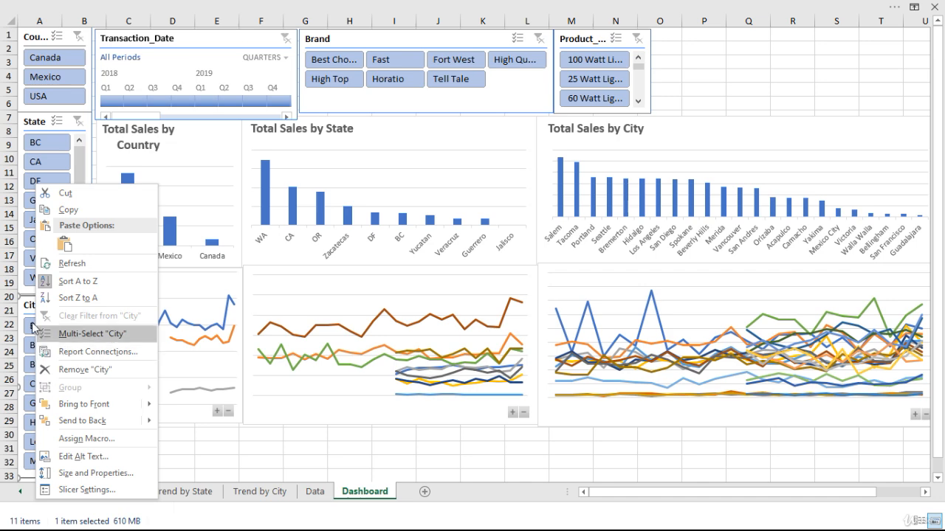
click(102, 353)
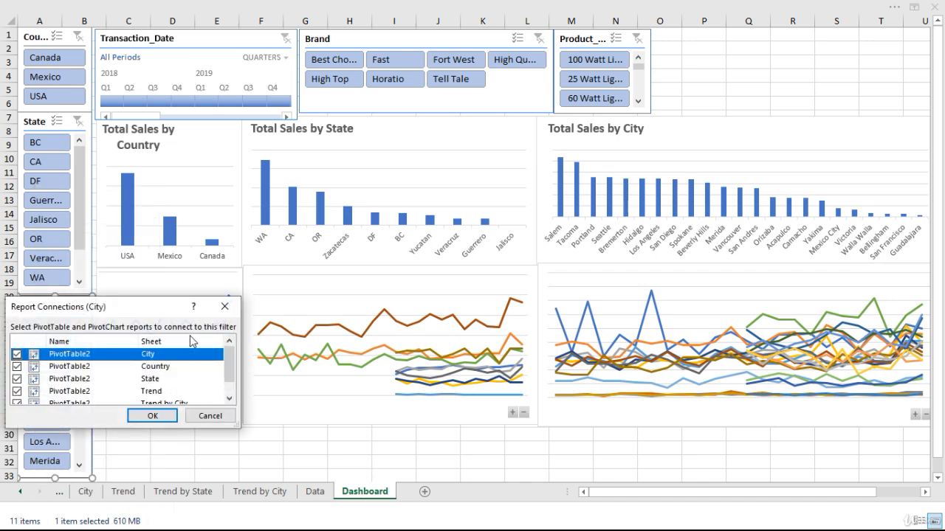
drag(153, 313, 404, 185)
drag(492, 298, 501, 358)
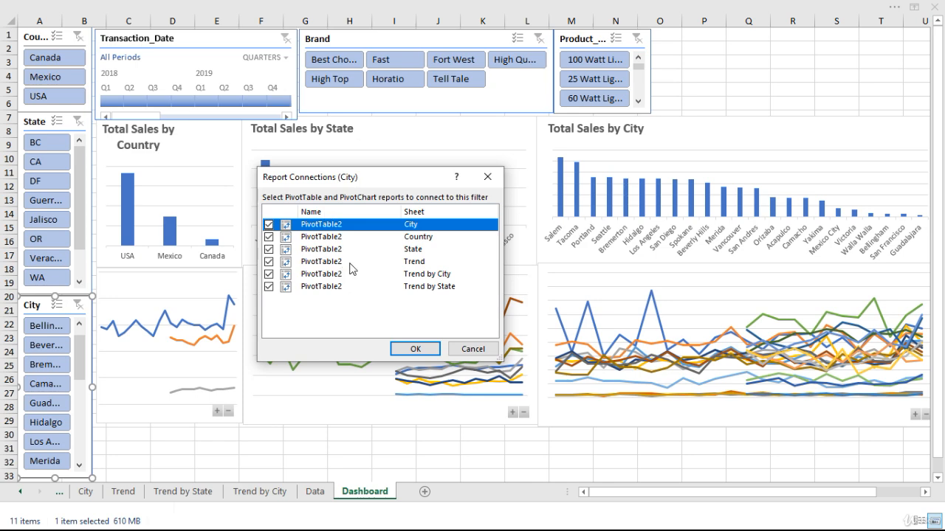
click(415, 348)
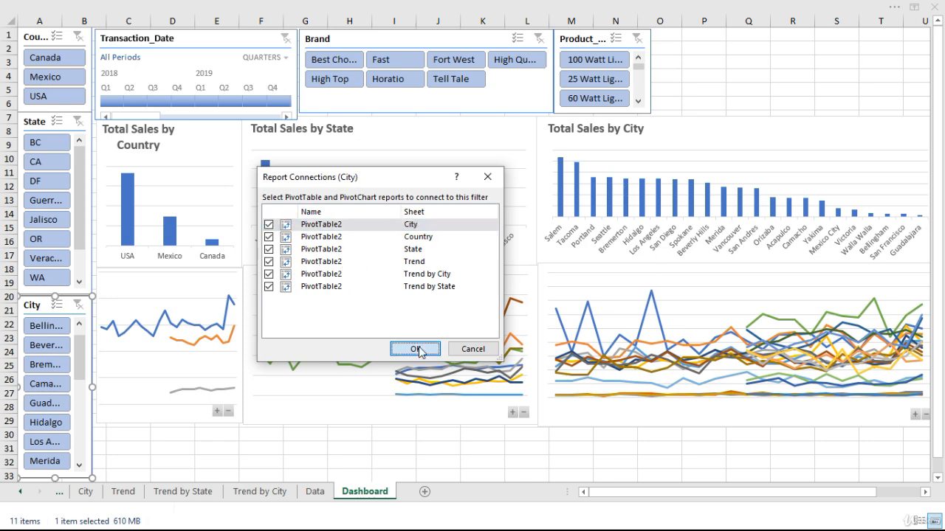
Check the State slicer's report connections for all the total and trend pivot tables.
right_click(33, 126)
click(95, 292)
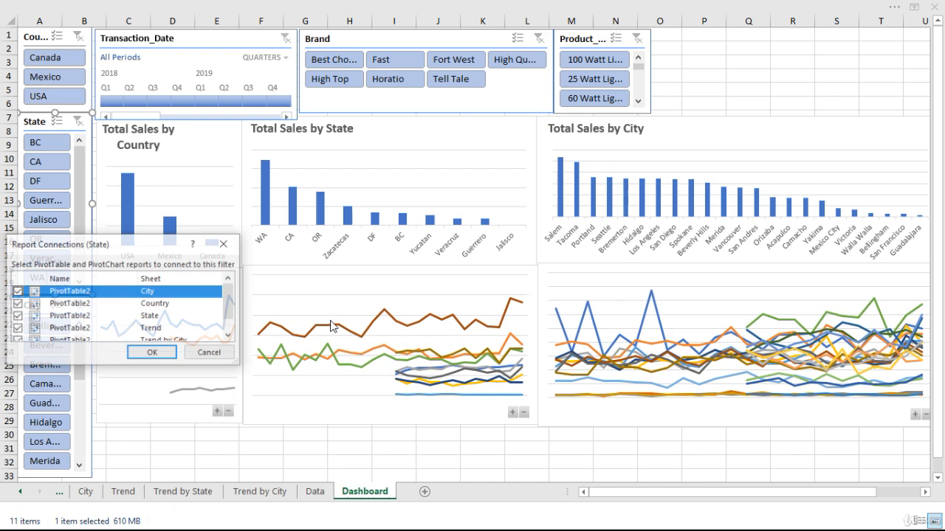
drag(230, 298, 229, 325)
click(148, 354)
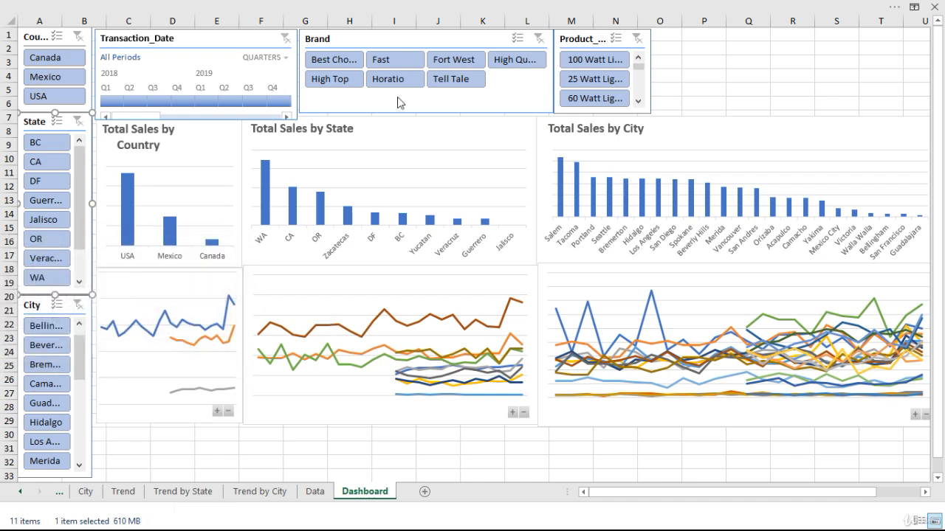
Review the report connections of the Brand slicer, including those to the trend sheets.
click(363, 37)
right_click(367, 38)
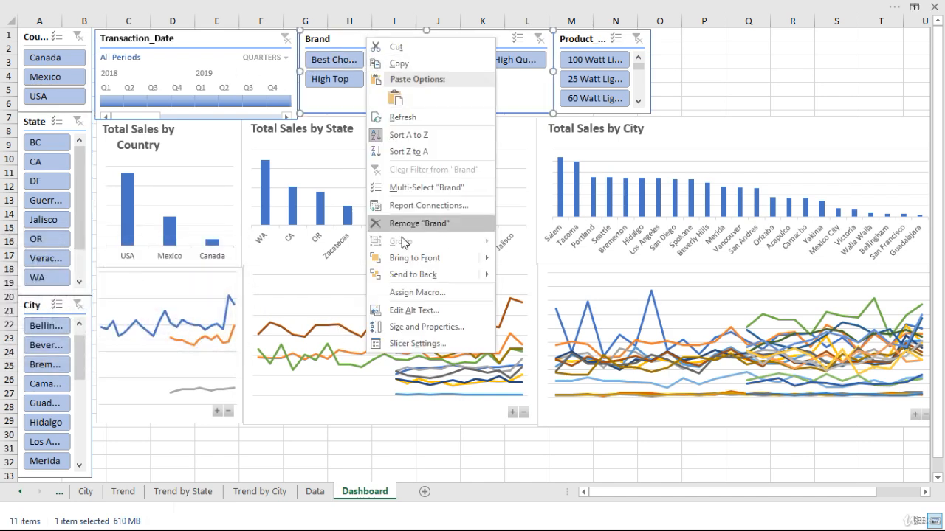
click(427, 205)
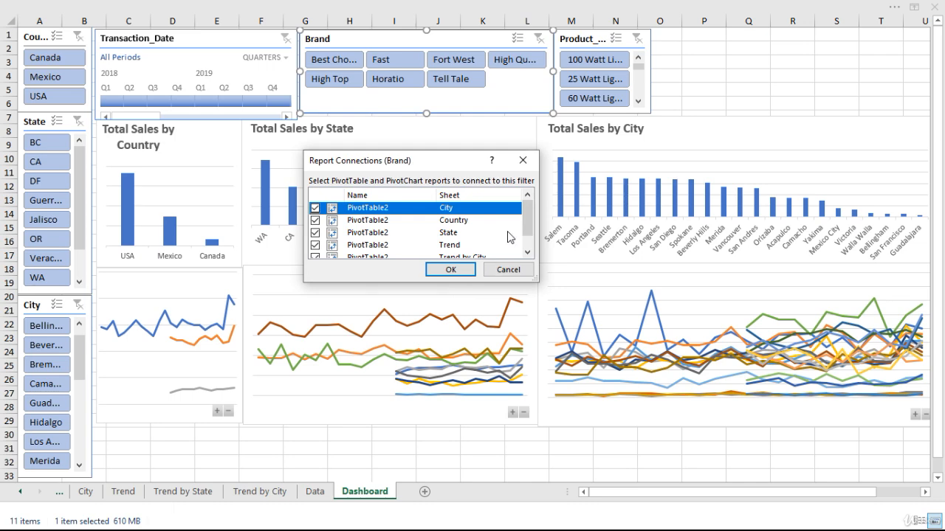
drag(531, 221, 539, 201)
click(452, 269)
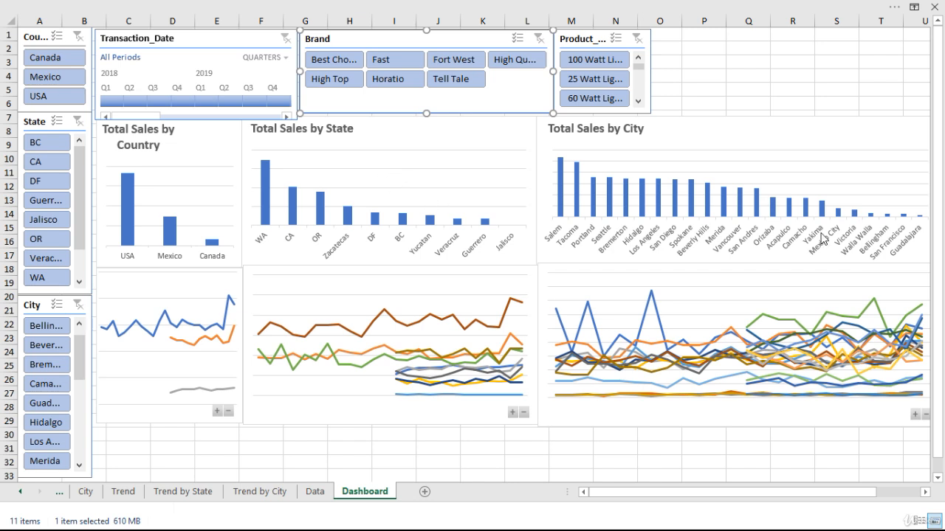
Filter the dashboard to Canada with the Country slicer and examine the monthly lines in the city trend chart.
drag(938, 261, 943, 223)
drag(938, 178, 937, 176)
click(51, 65)
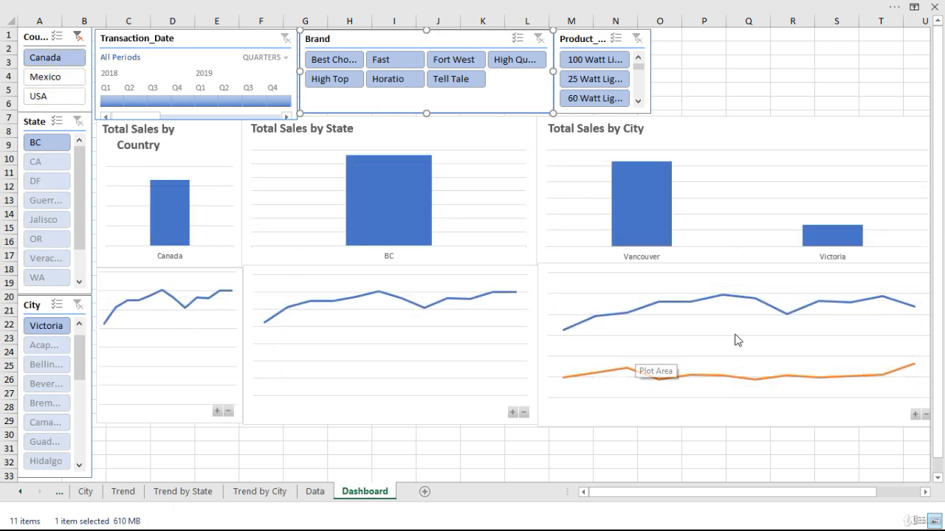
mouse_move(787, 318)
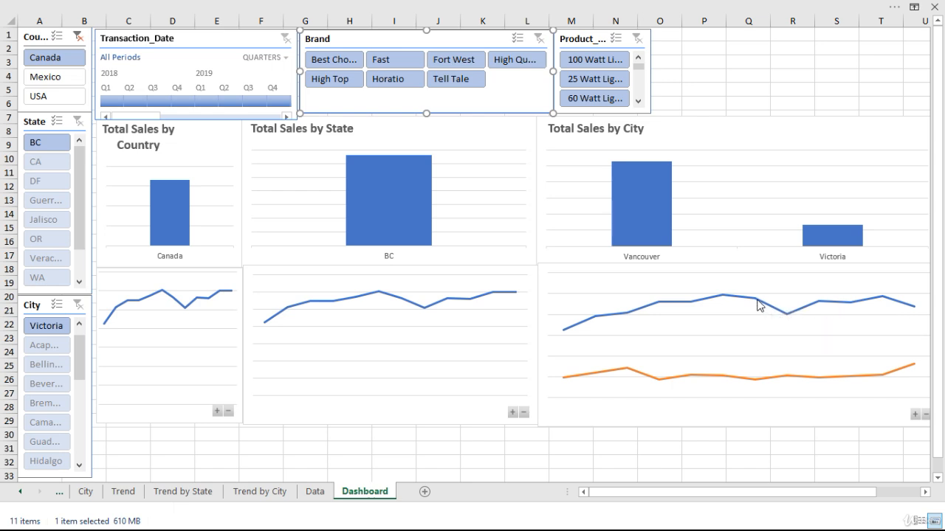
mouse_move(821, 307)
Filter the dashboard to Mexico and switch the State slicer through Yucatan, Veracruz, Jalisco, Guerrero and DF to Zacatecas.
click(46, 78)
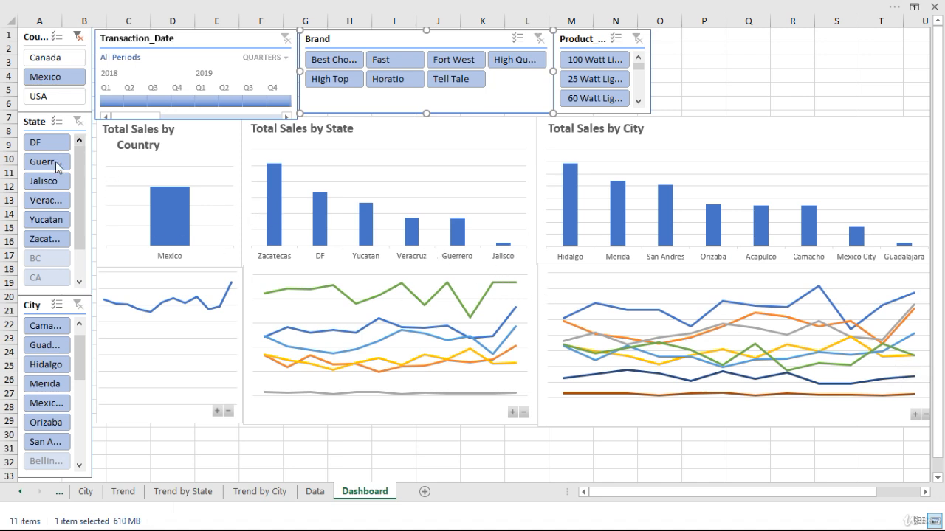
click(46, 220)
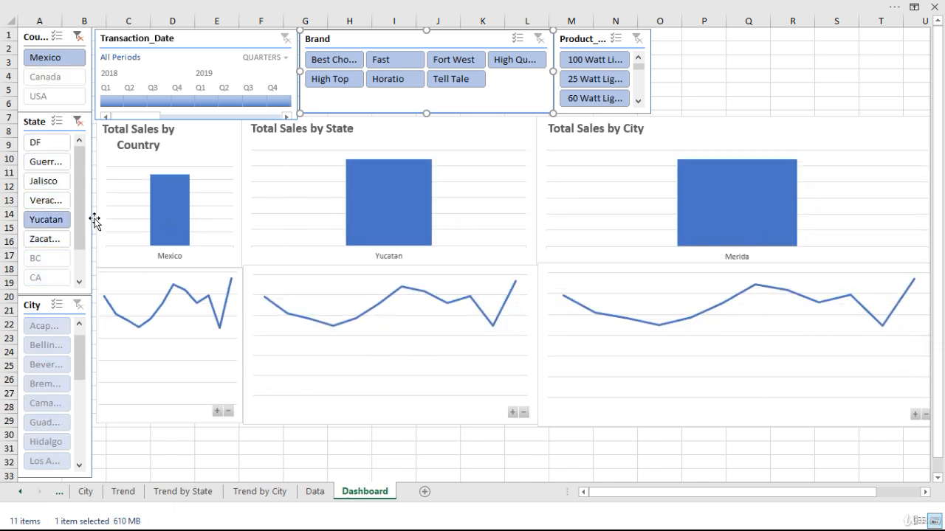
click(53, 202)
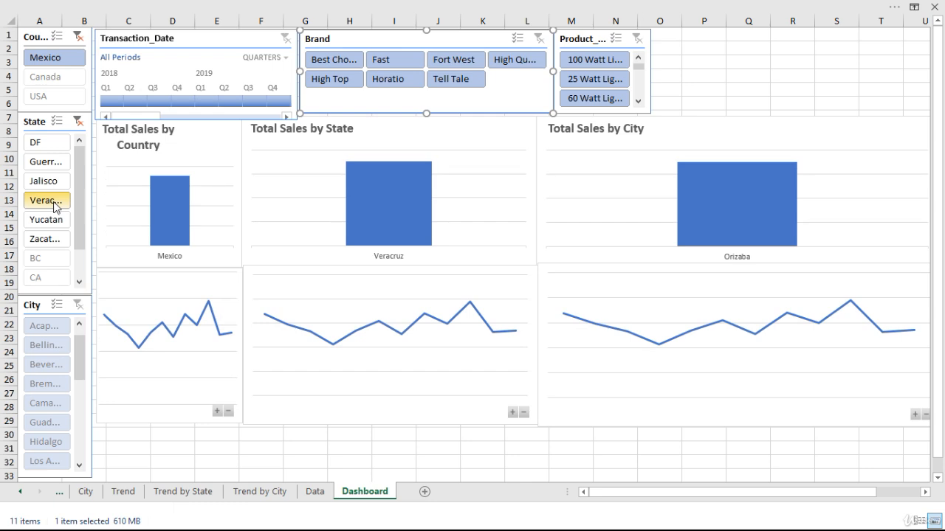
click(48, 184)
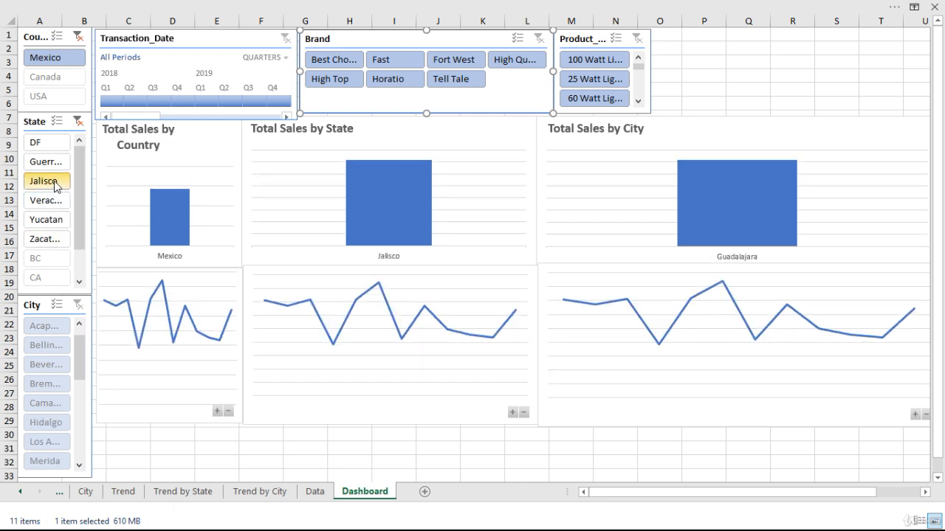
click(61, 164)
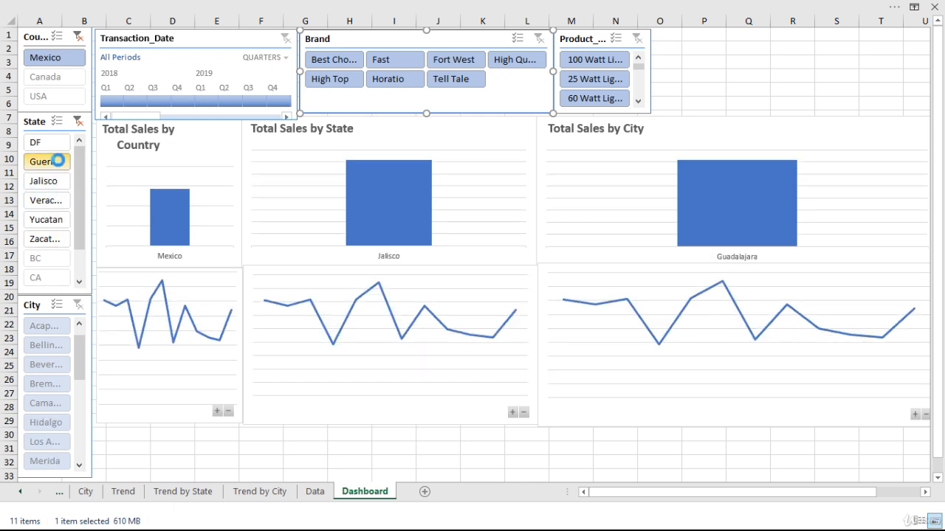
click(48, 143)
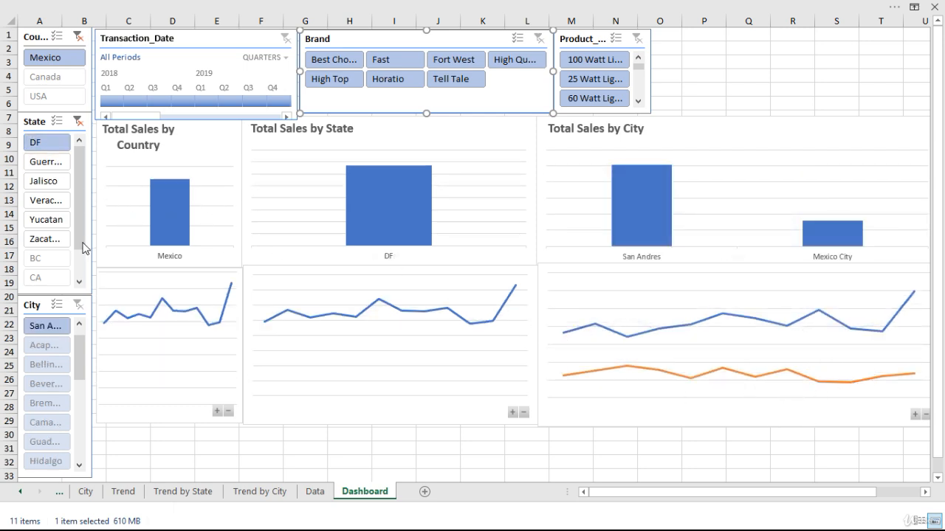
click(45, 240)
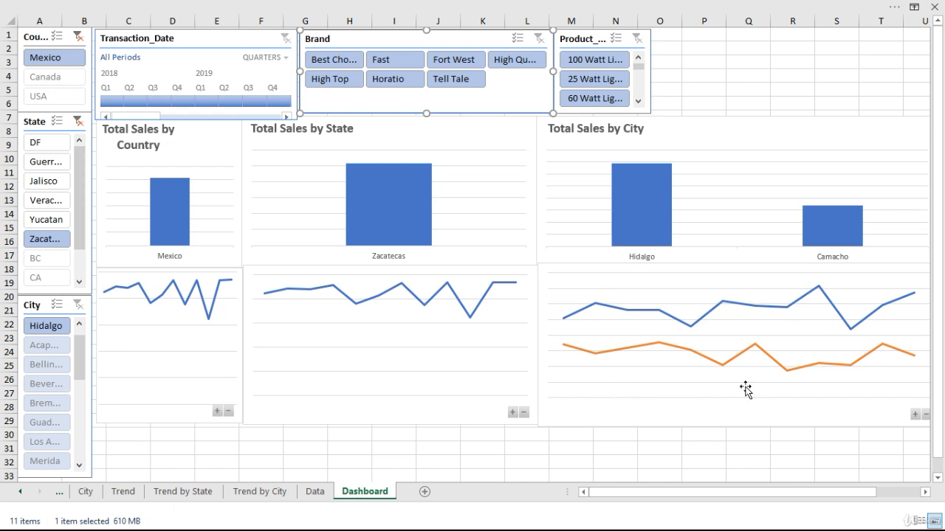